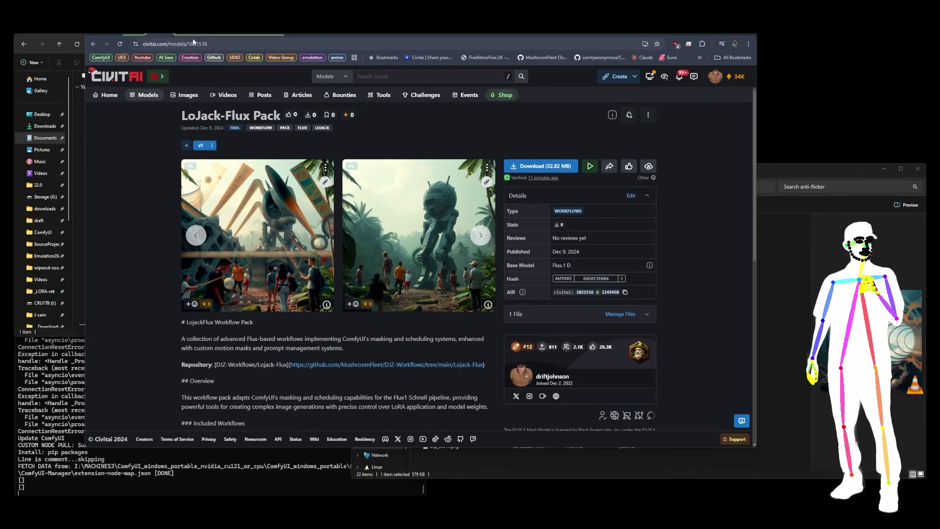
Step: Open the masking and scheduling blog article and scroll through it
click(194, 38)
scroll(474, 221, up, 10)
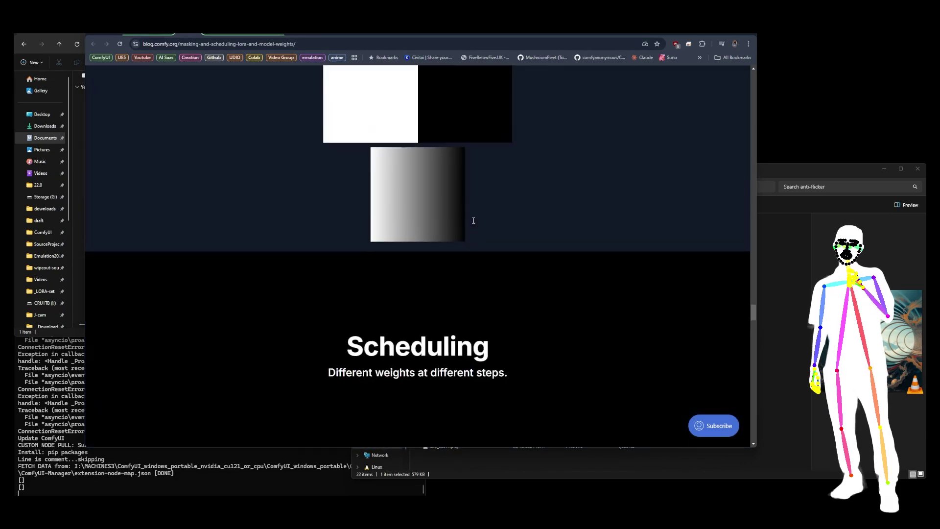
scroll(474, 220, up, 5)
drag(752, 282, 745, 80)
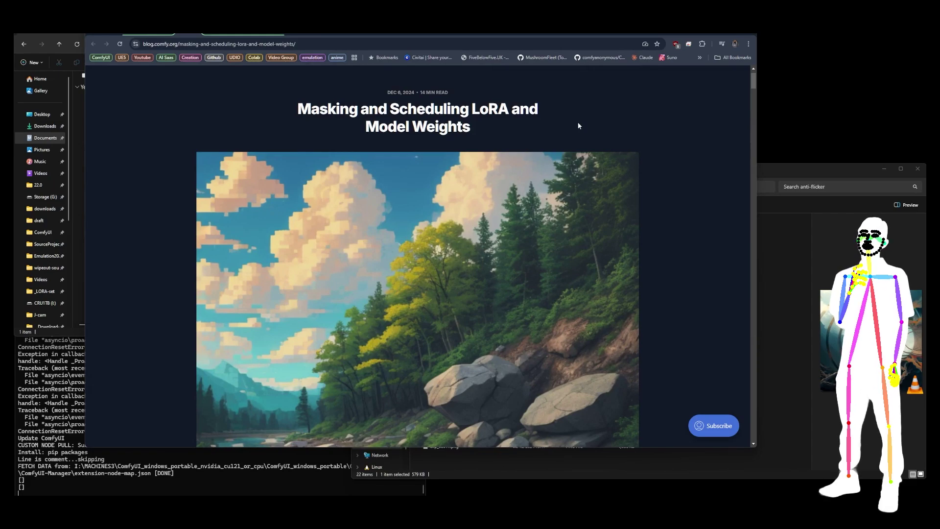
scroll(677, 196, down, 8)
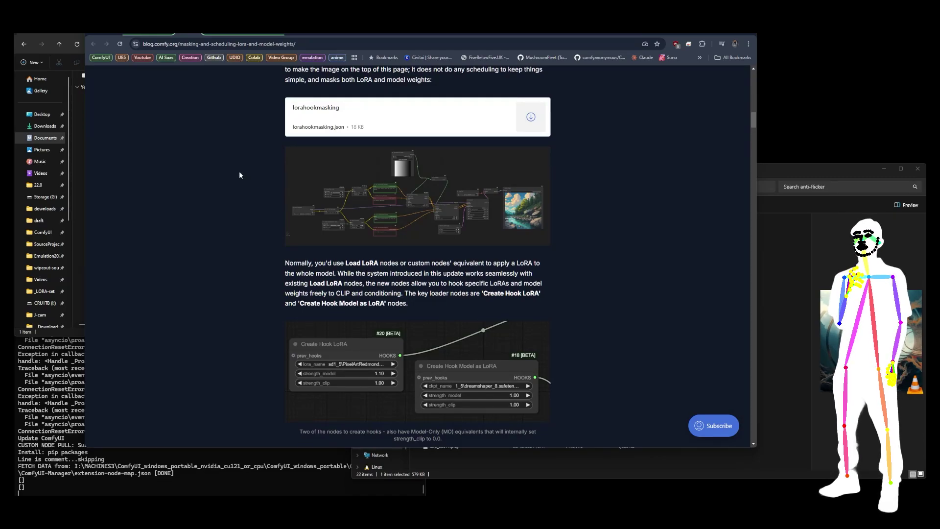
Step: Back on the LoJack-Flux Pack page, expand the description listing Mask, Schedule and ComboBreaker workflows
click(162, 34)
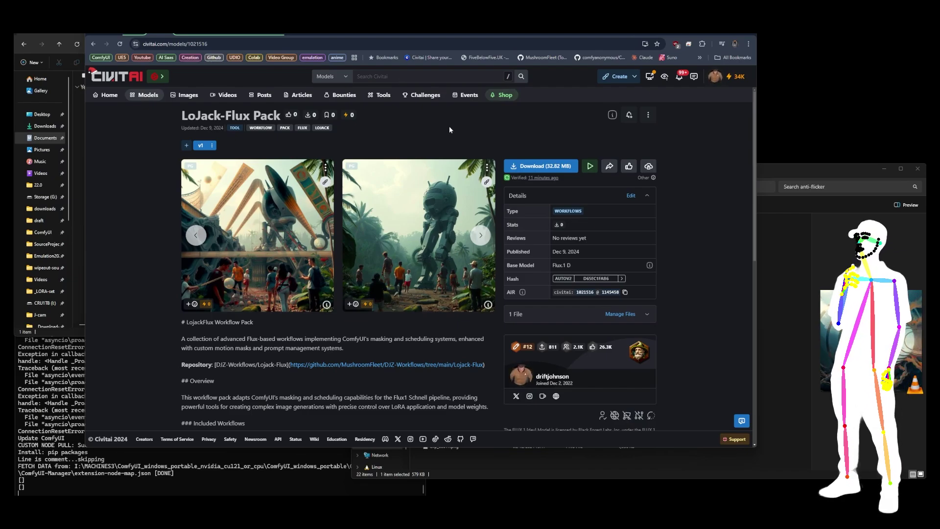
scroll(450, 129, down, 3)
scroll(449, 129, down, 2)
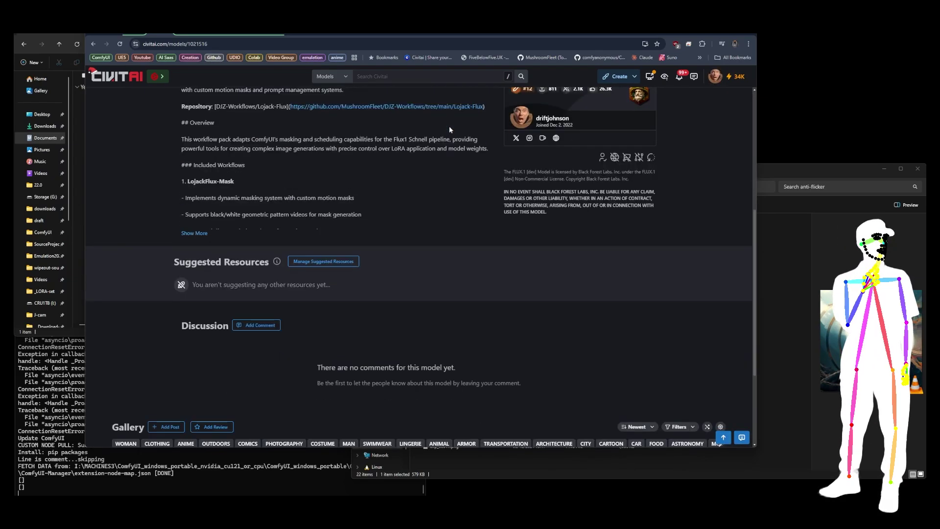
click(187, 234)
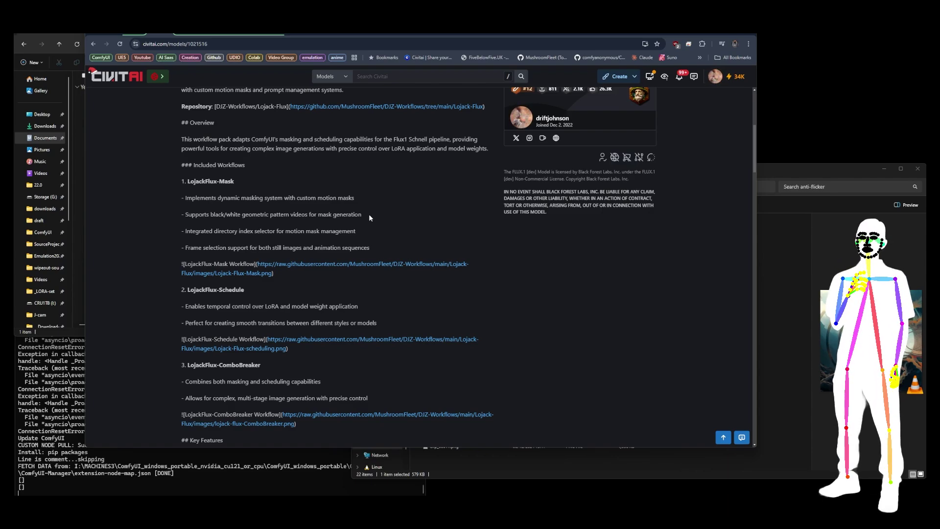
scroll(370, 215, down, 2)
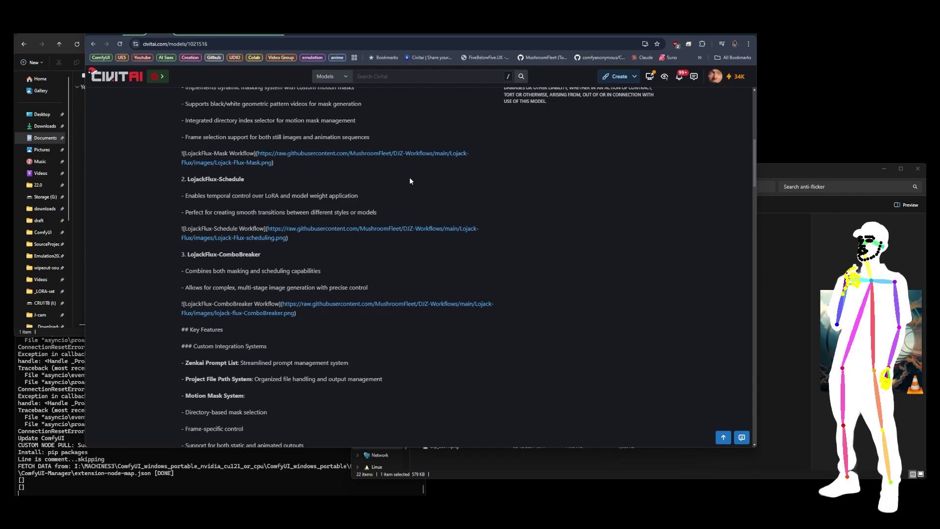
scroll(399, 186, up, 2)
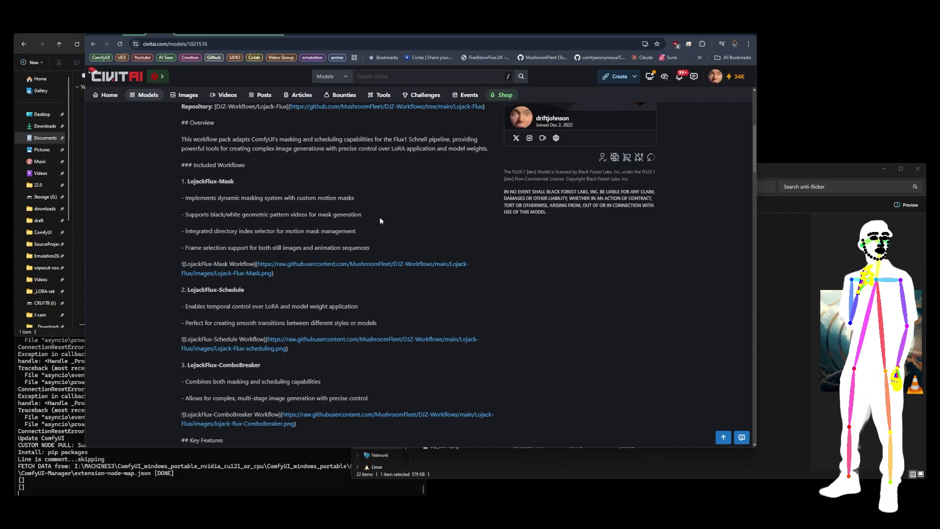
Step: Highlight the LojackFlux-ComboBreaker workflow heading, then clear the selection
scroll(380, 220, down, 3)
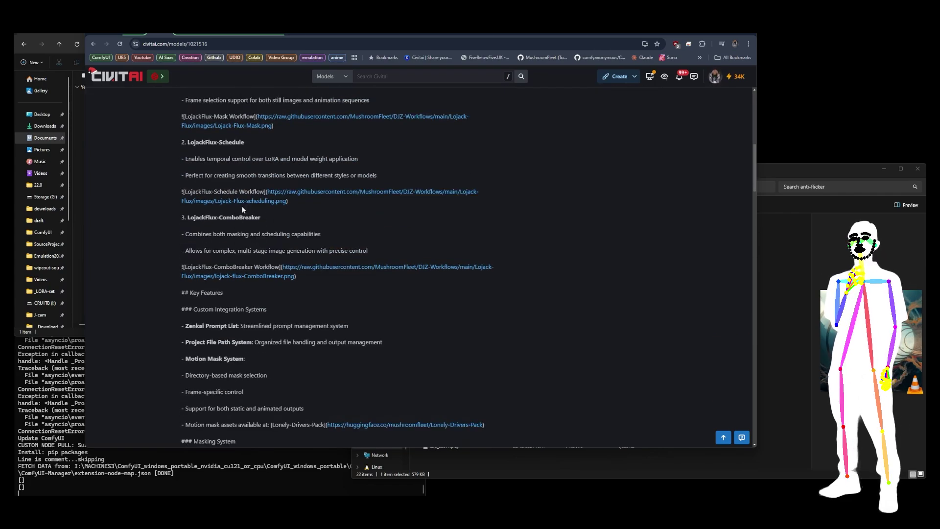
scroll(246, 207, up, 2)
scroll(240, 206, down, 1)
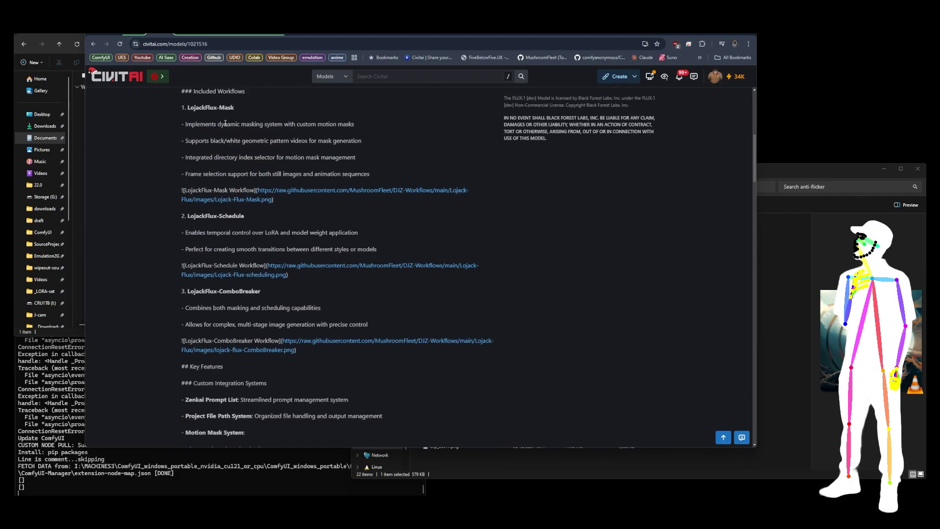
scroll(267, 262, down, 2)
drag(263, 218, 187, 217)
click(268, 220)
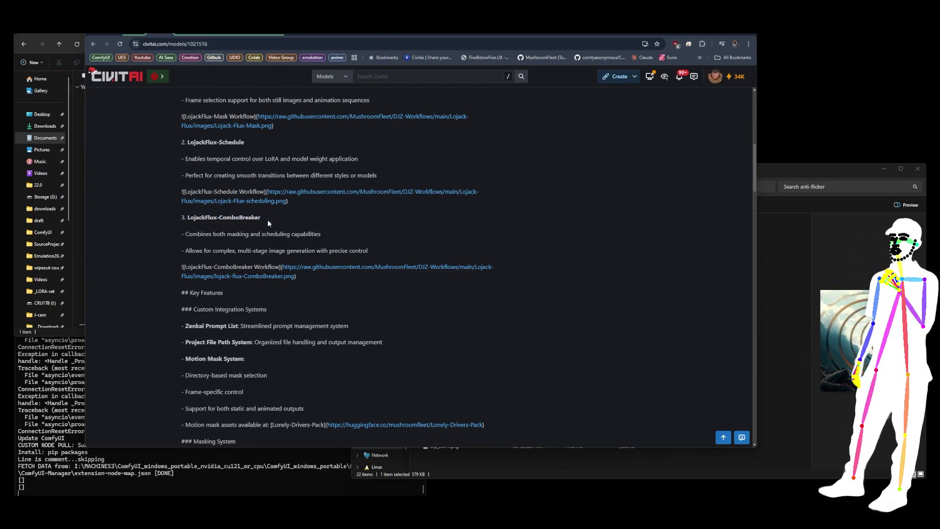
drag(263, 218, 188, 219)
click(274, 224)
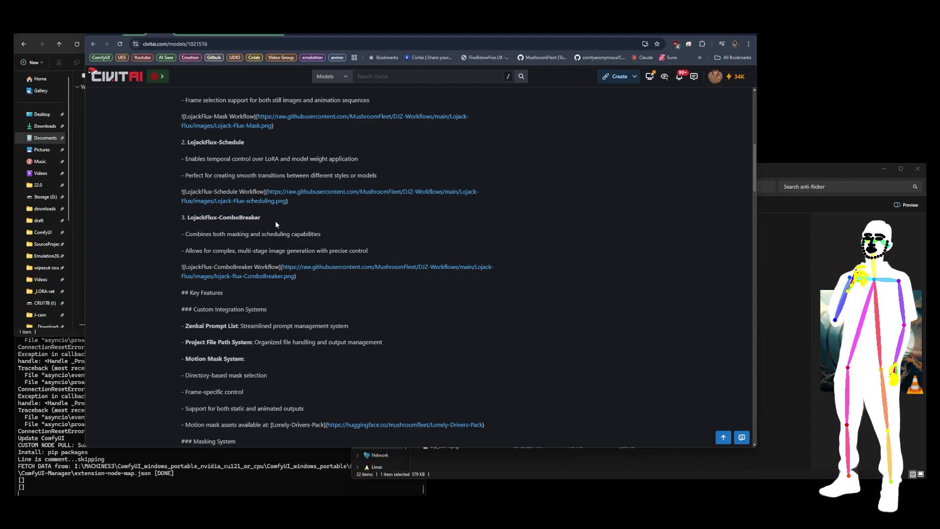
Step: Select the Frame Interpolation Tool heading, then switch to the ComfyUI browser tab
scroll(295, 217, down, 7)
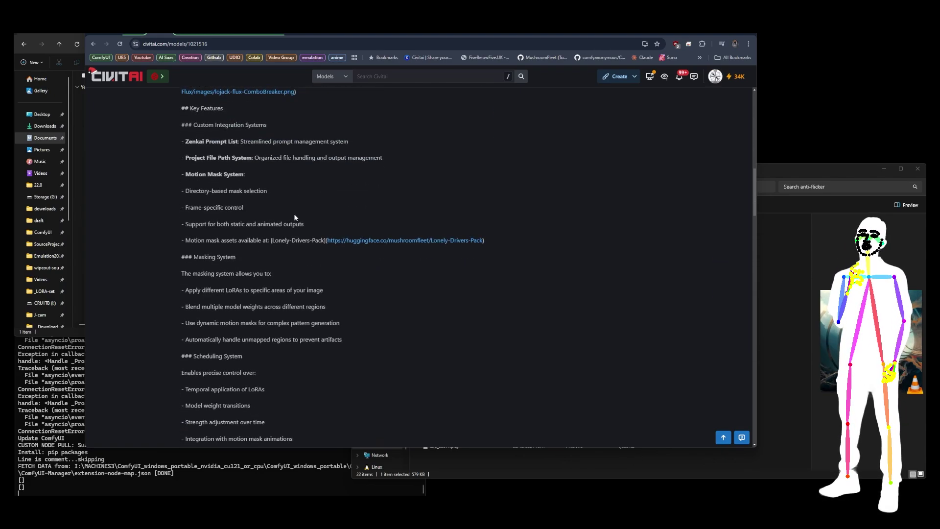
scroll(303, 227, down, 1)
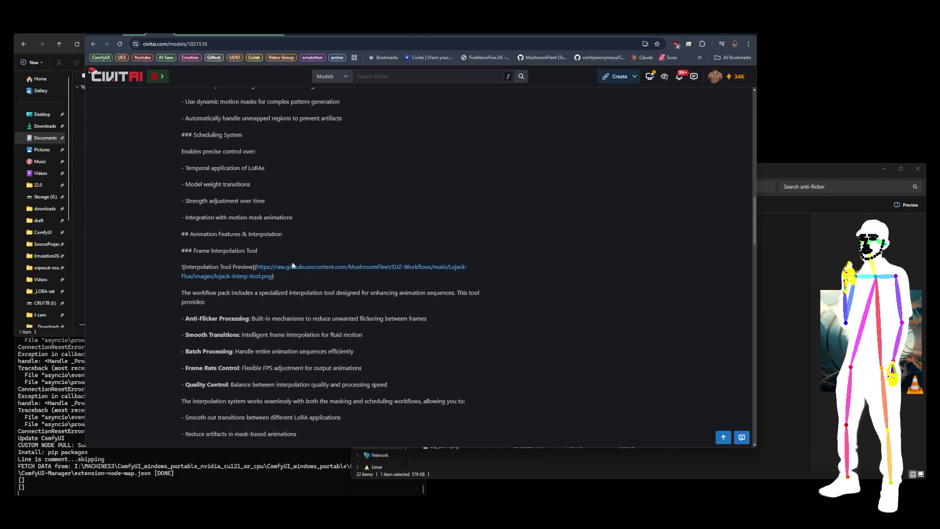
triple_click(248, 251)
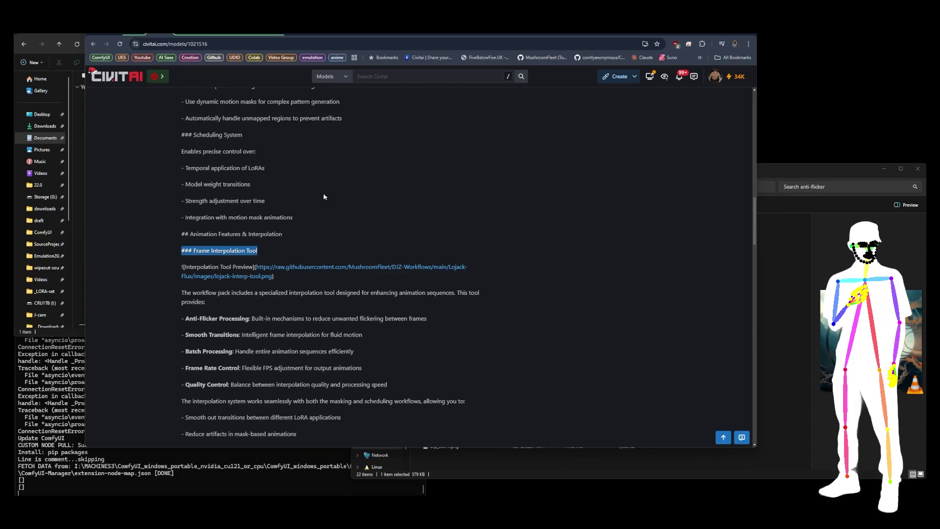
key(ctrl+Tab)
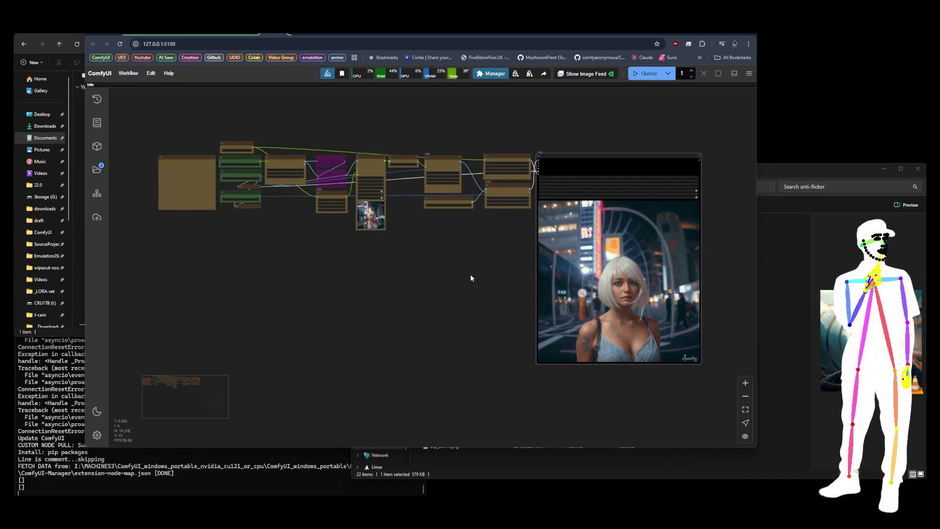
Step: Zoom out on the interpolation graph and pan it back into view
scroll(206, 154, up, 5)
scroll(190, 128, up, 3)
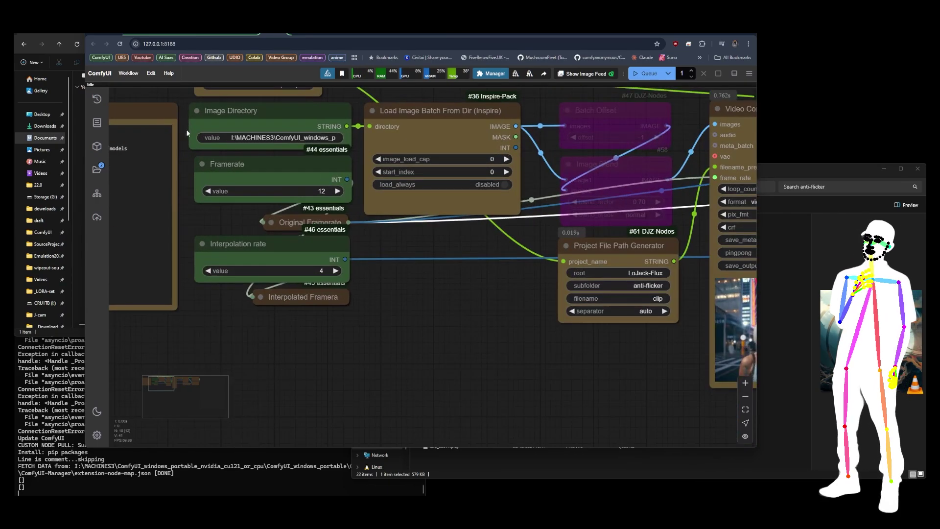
scroll(255, 201, up, 2)
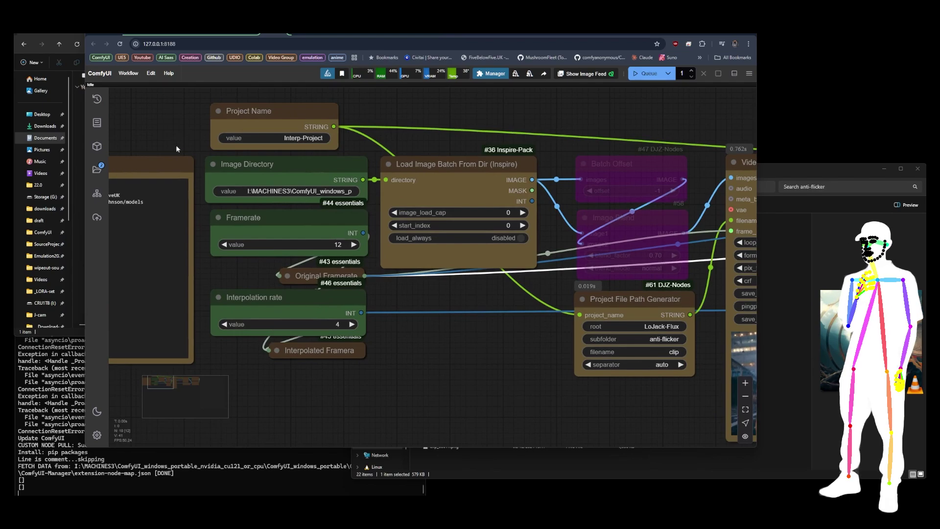
scroll(153, 131, down, 10)
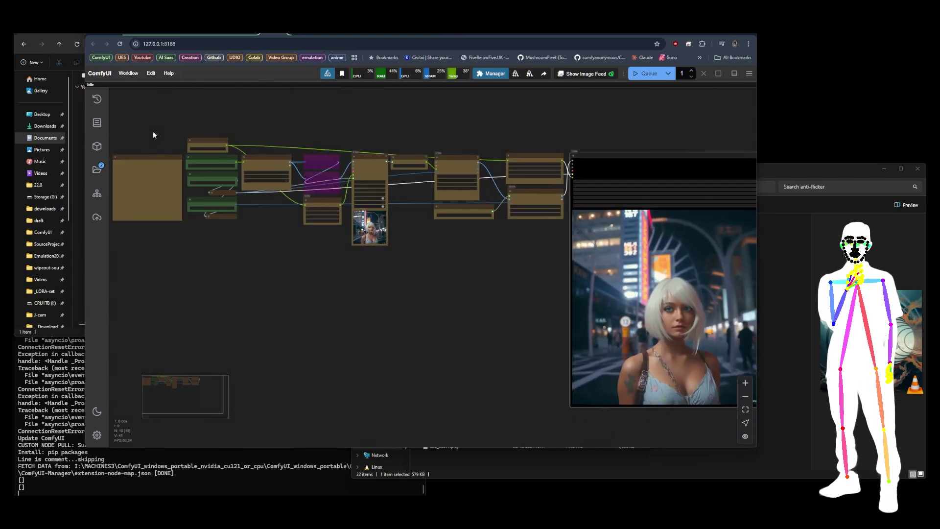
drag(355, 280, 312, 269)
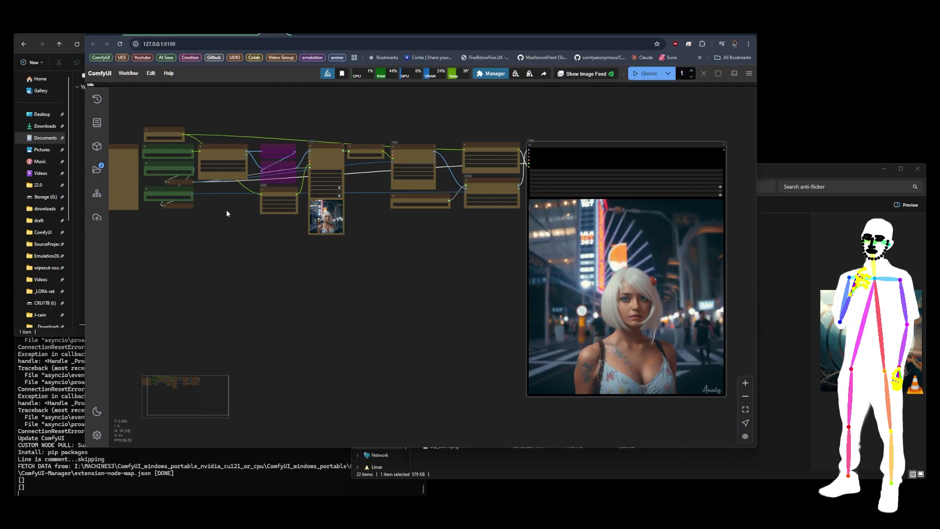
Step: Inspect the Video Combine output of the neon-street woman and recentre the graph
scroll(297, 183, up, 20)
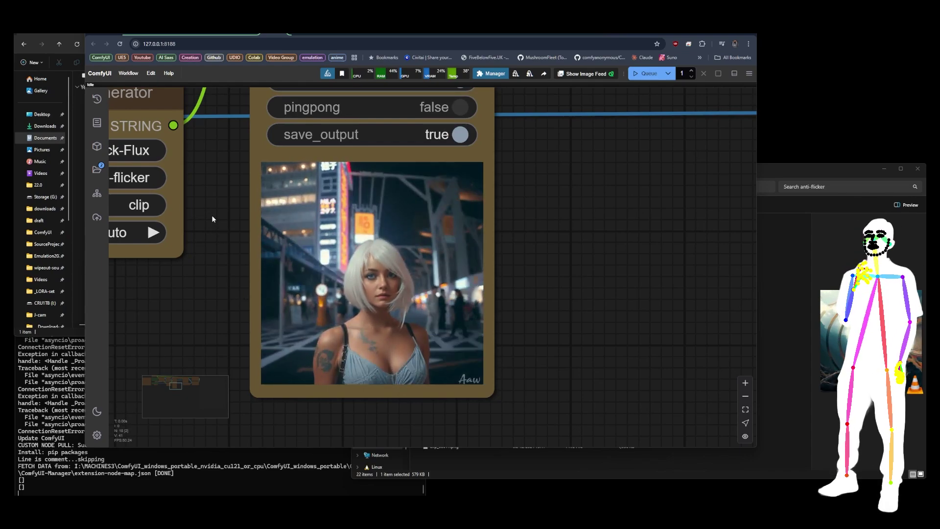
scroll(215, 221, down, 8)
scroll(216, 223, down, 7)
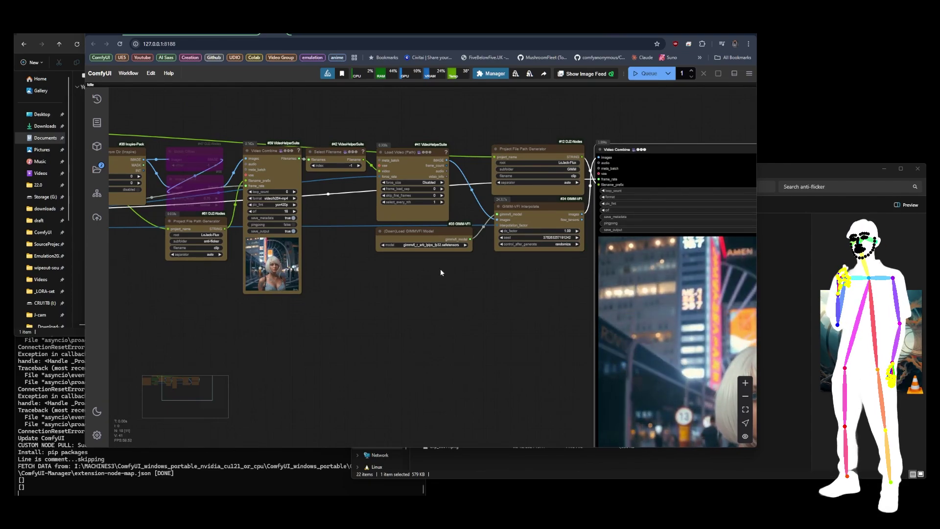
drag(520, 219, 456, 214)
scroll(456, 214, up, 5)
scroll(451, 283, down, 12)
drag(452, 283, 478, 277)
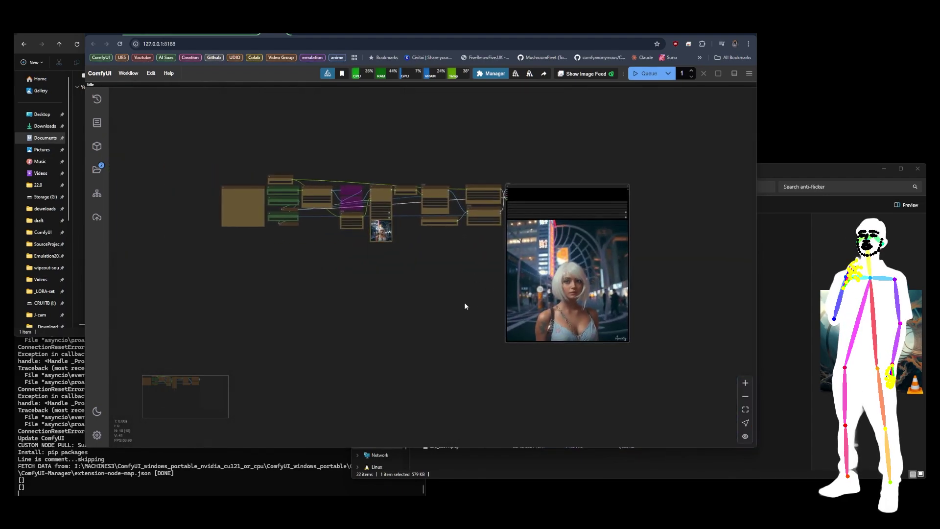
Step: In the LoJack Flux - Mask workflow, disable the Motion Mask and Flux Loaders groups
click(208, 37)
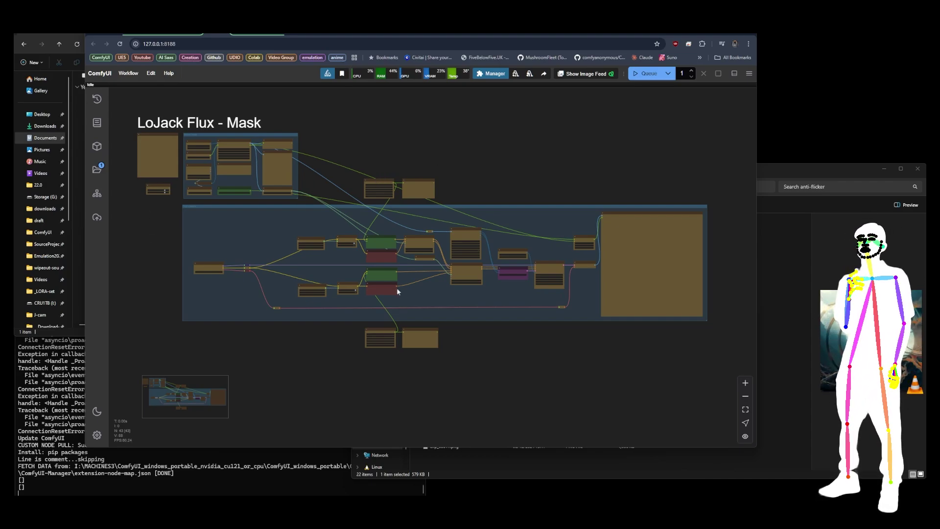
scroll(312, 182, up, 15)
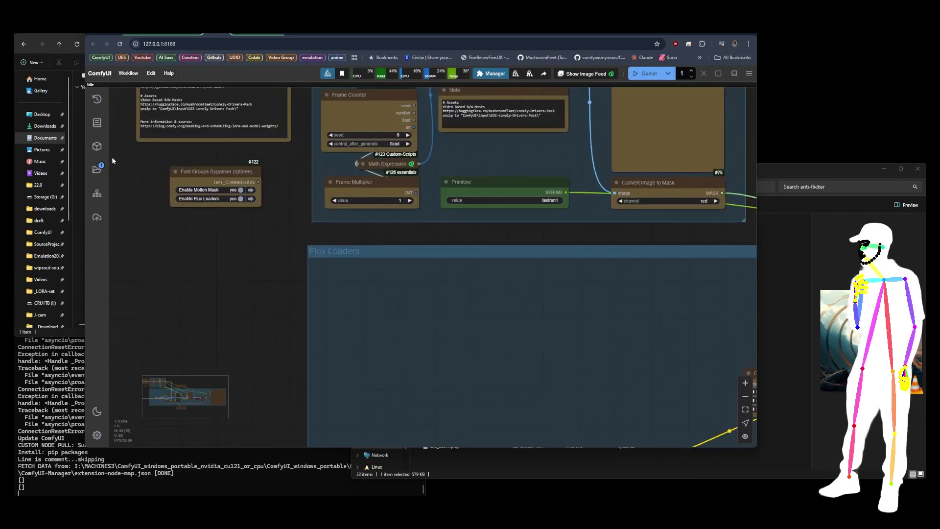
click(321, 198)
click(321, 214)
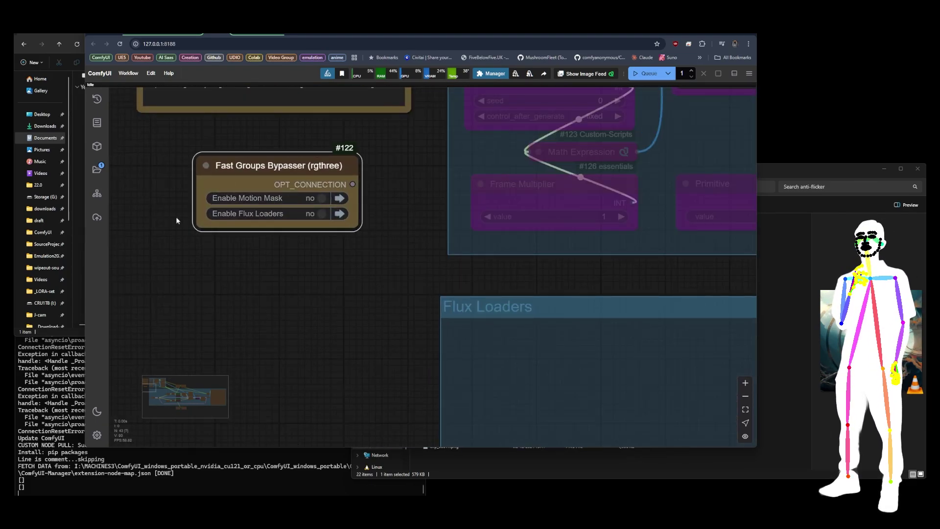
scroll(126, 189, down, 15)
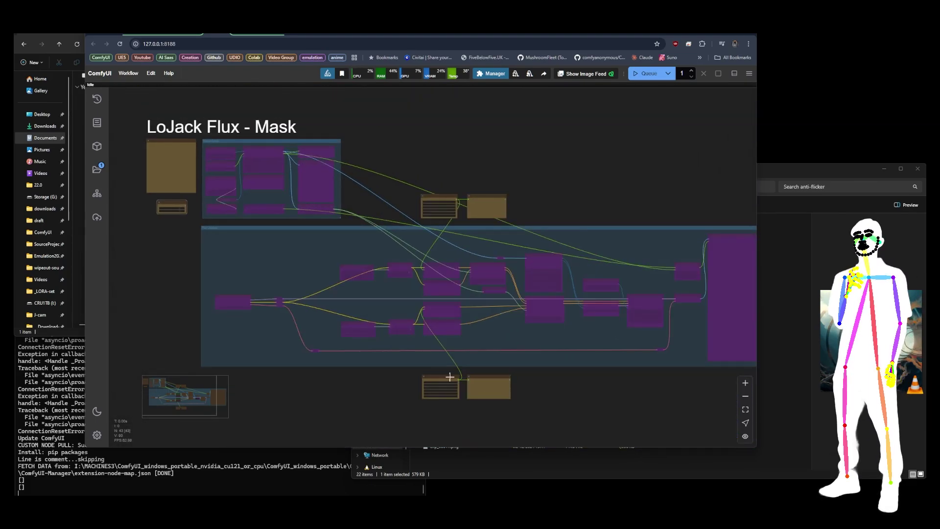
scroll(455, 181, up, 15)
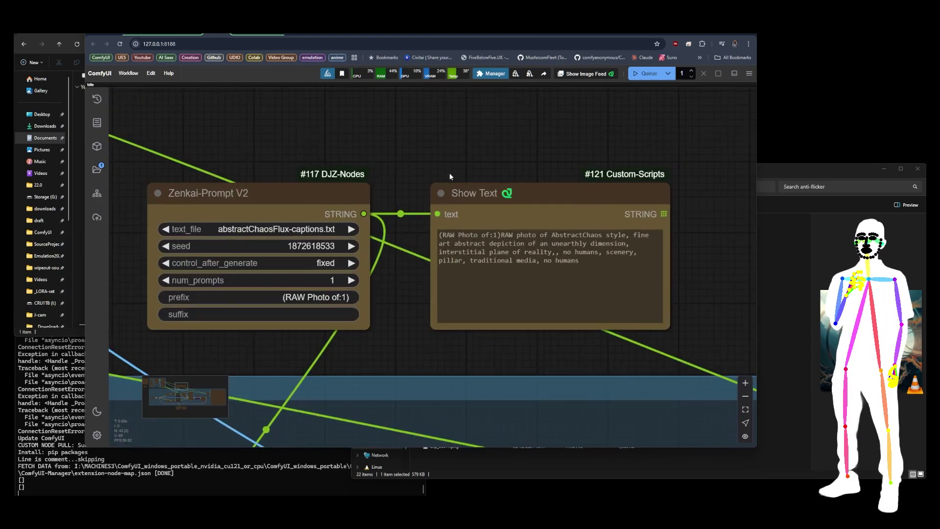
Step: Queue twice for abstract prompts, keeping abstractChaosFlux-captions.txt as the text_file, then zoom out
click(648, 74)
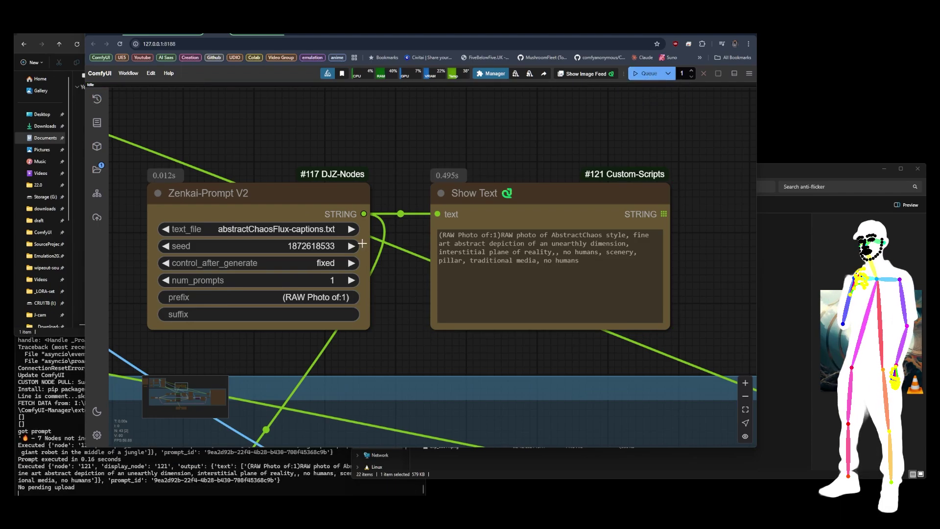
click(648, 74)
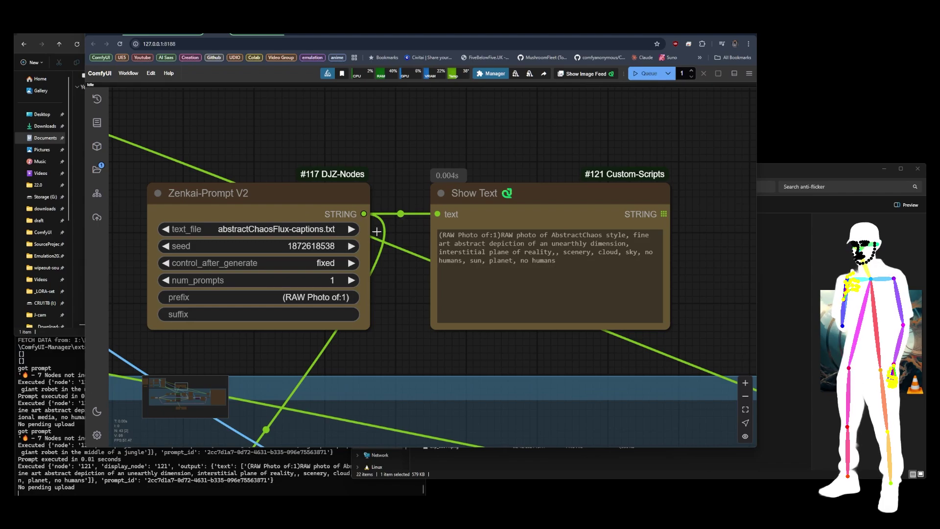
click(270, 230)
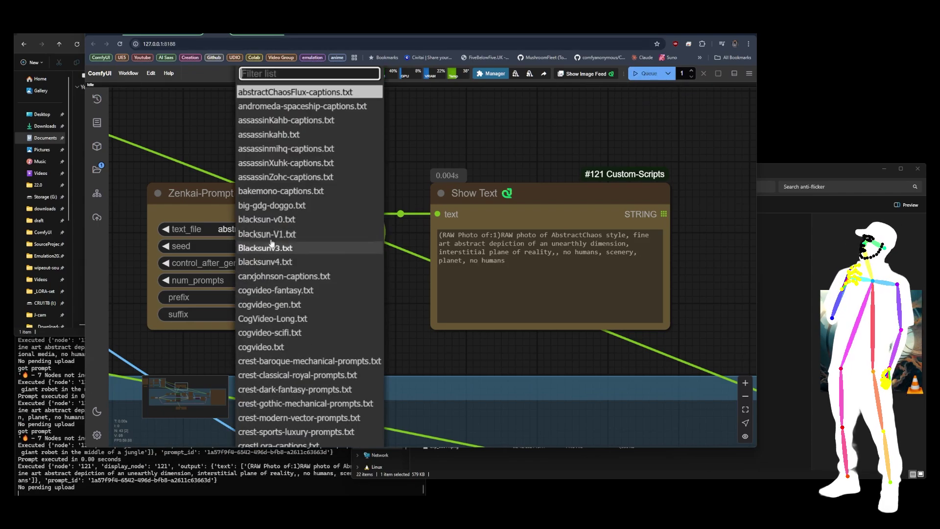
click(453, 134)
scroll(374, 132, down, 6)
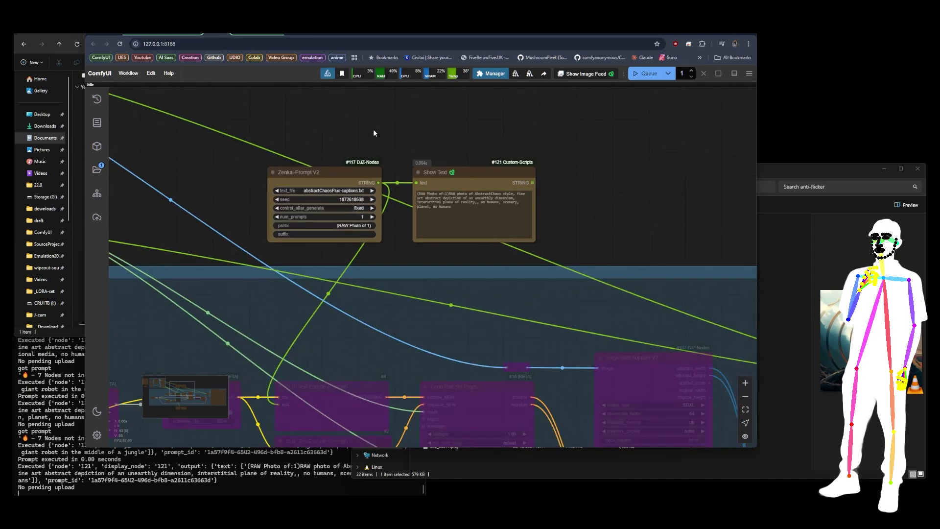
scroll(373, 131, down, 15)
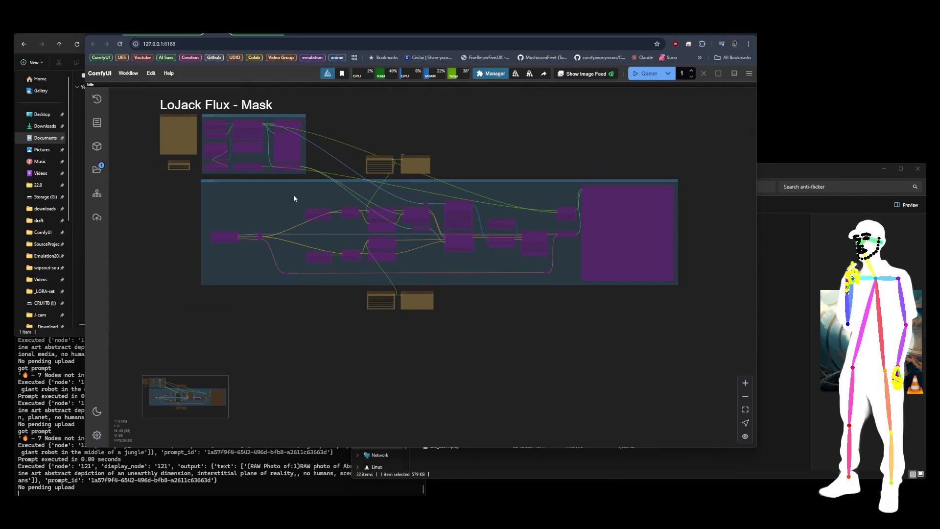
Step: Set the caption seed to increment and queue several runs to cycle DJZ-S3Captions prompts
scroll(391, 320, up, 15)
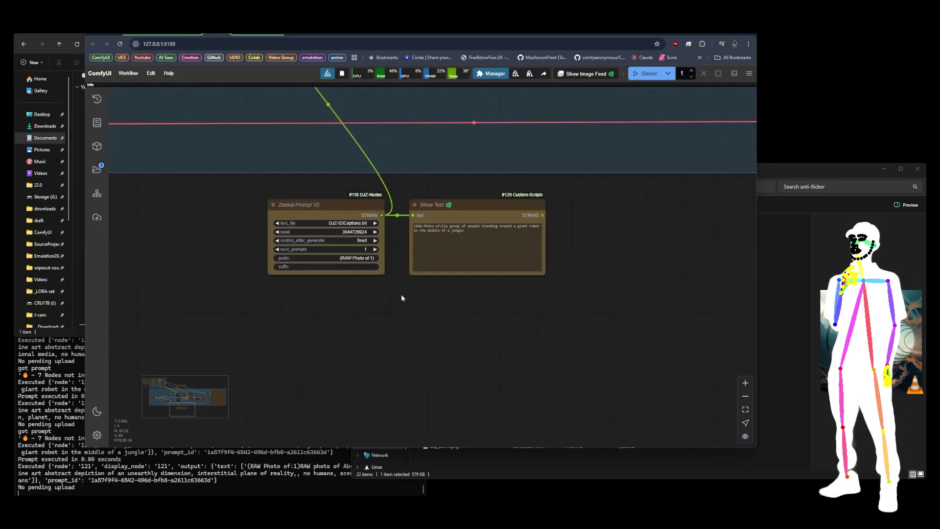
scroll(403, 298, down, 7)
scroll(309, 264, up, 10)
drag(488, 292, 367, 260)
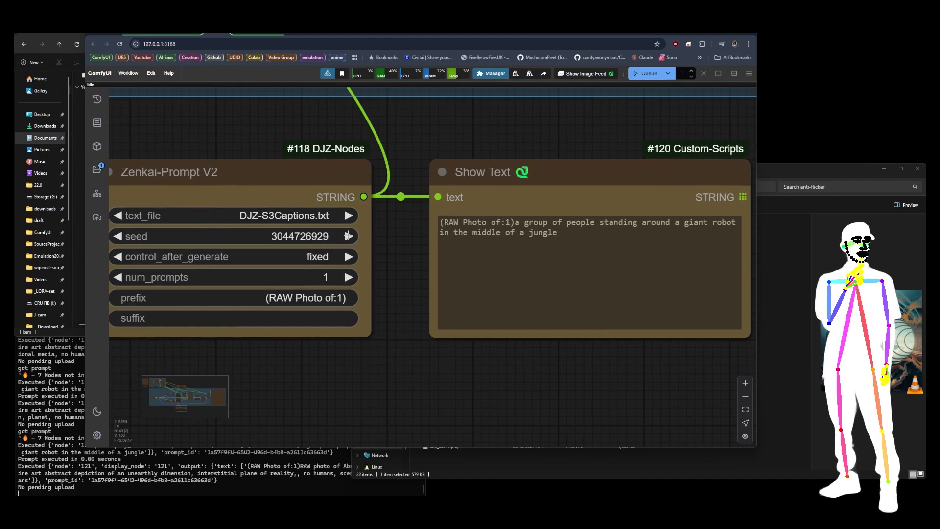
click(647, 74)
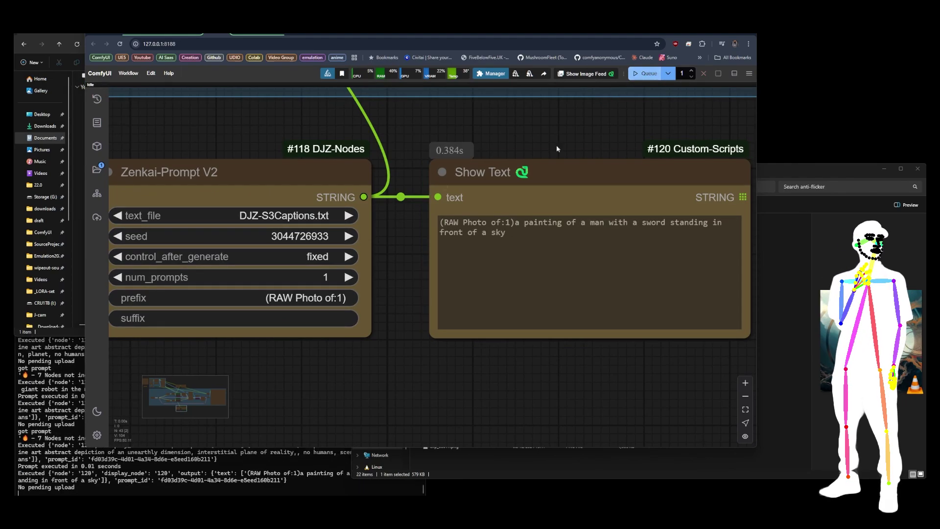
click(347, 257)
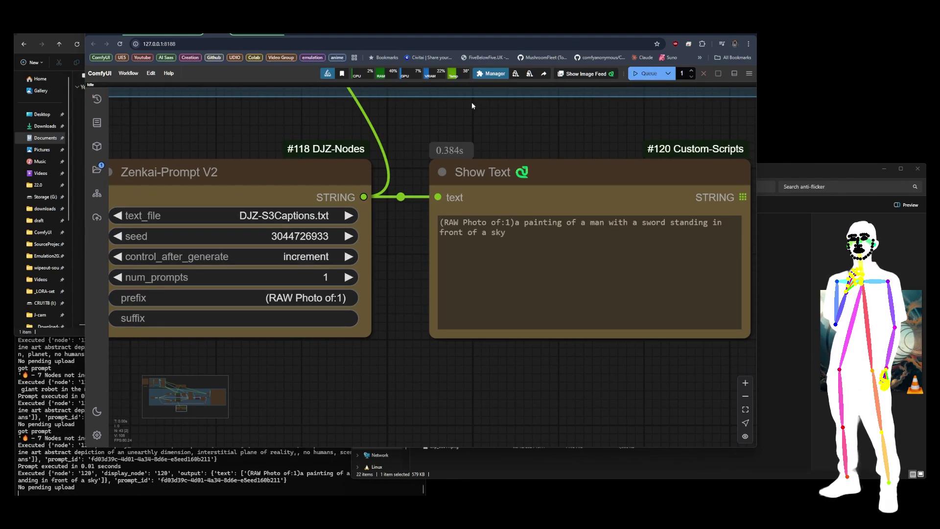
click(646, 75)
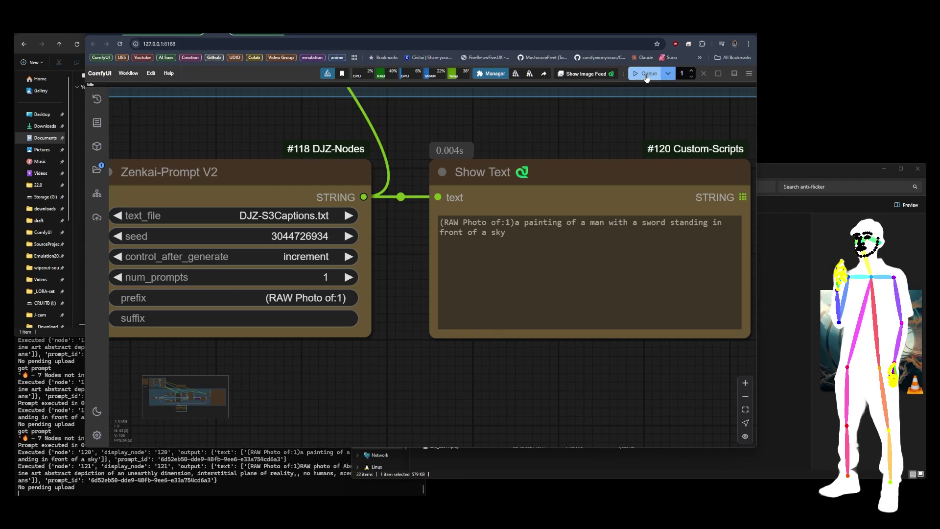
click(646, 74)
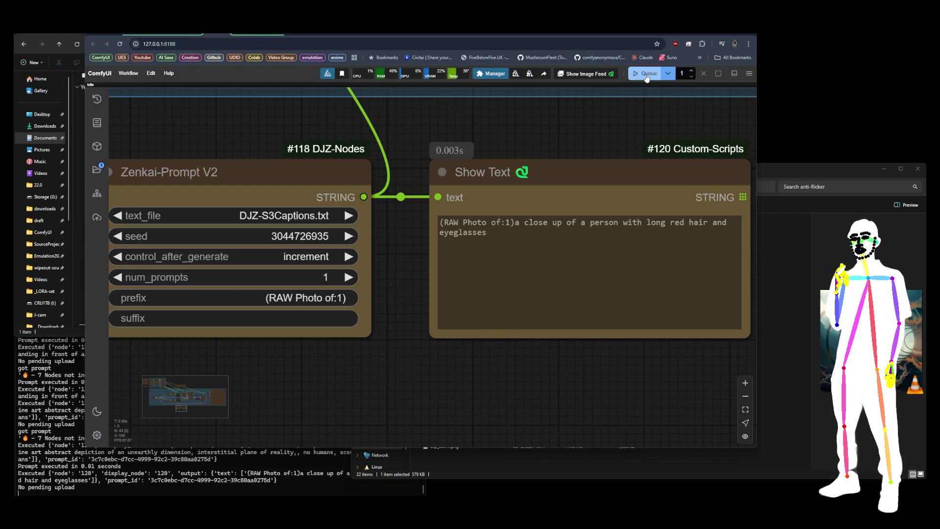
click(646, 75)
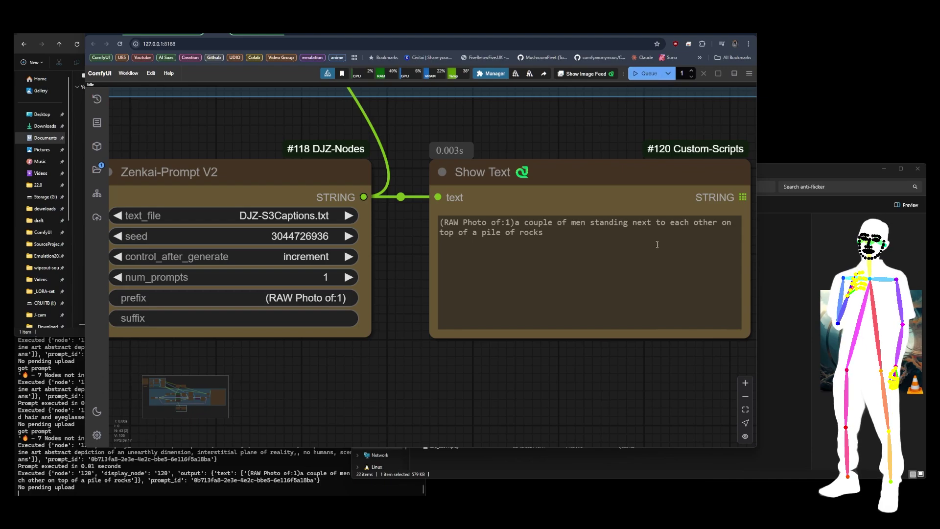
scroll(598, 362, down, 5)
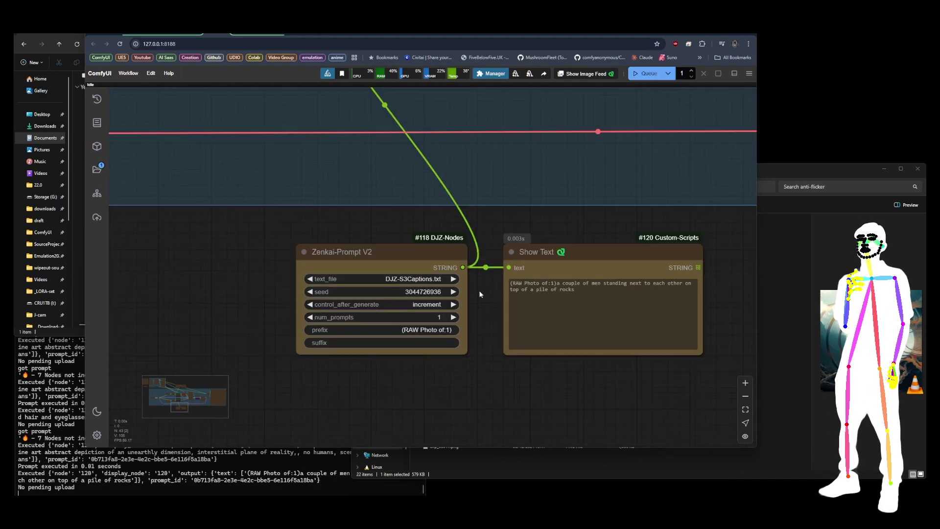
click(302, 304)
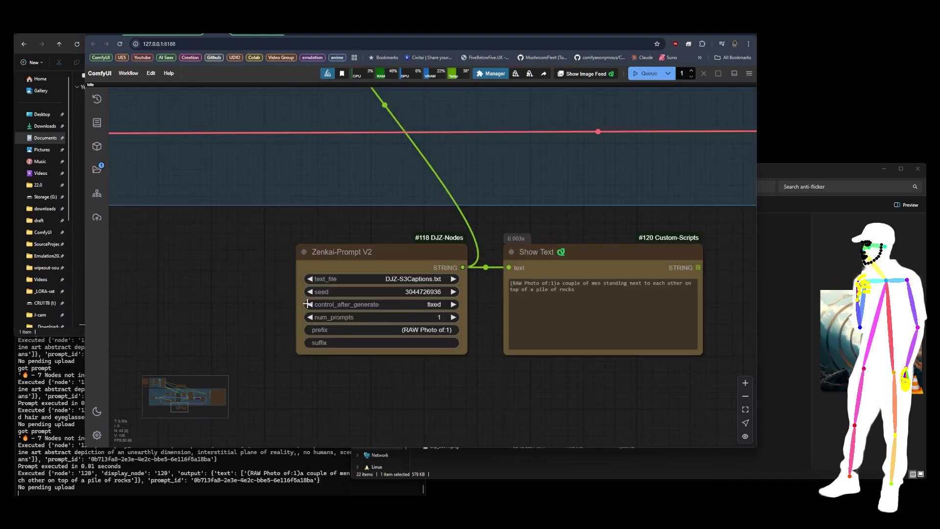
click(648, 74)
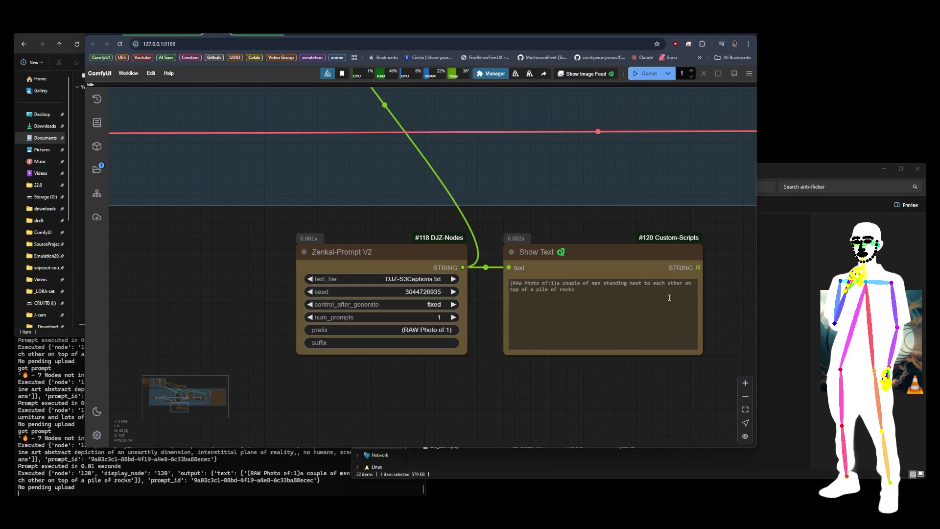
scroll(475, 378, down, 12)
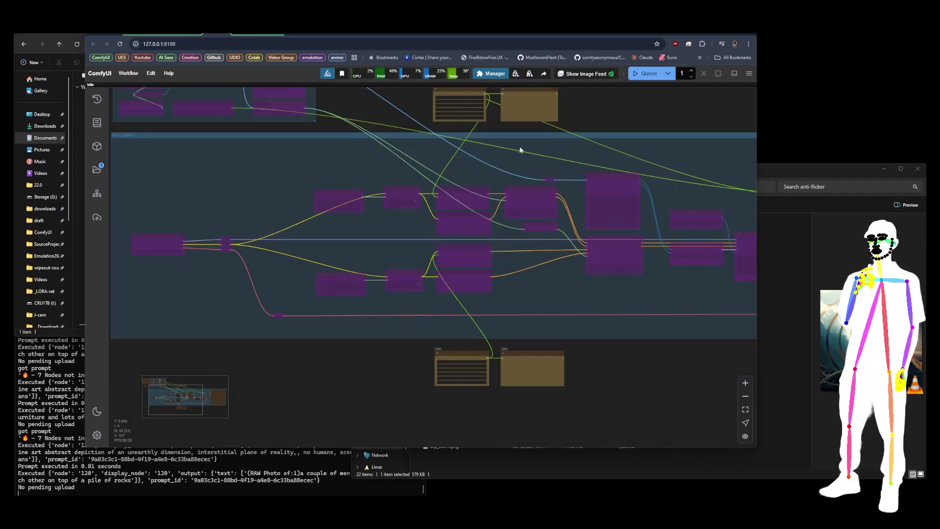
drag(495, 128, 684, 233)
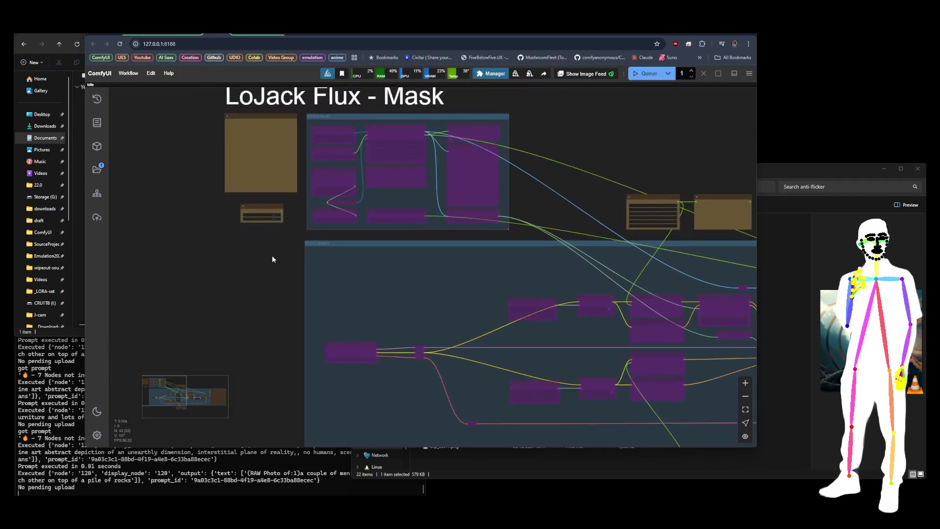
scroll(274, 210, up, 10)
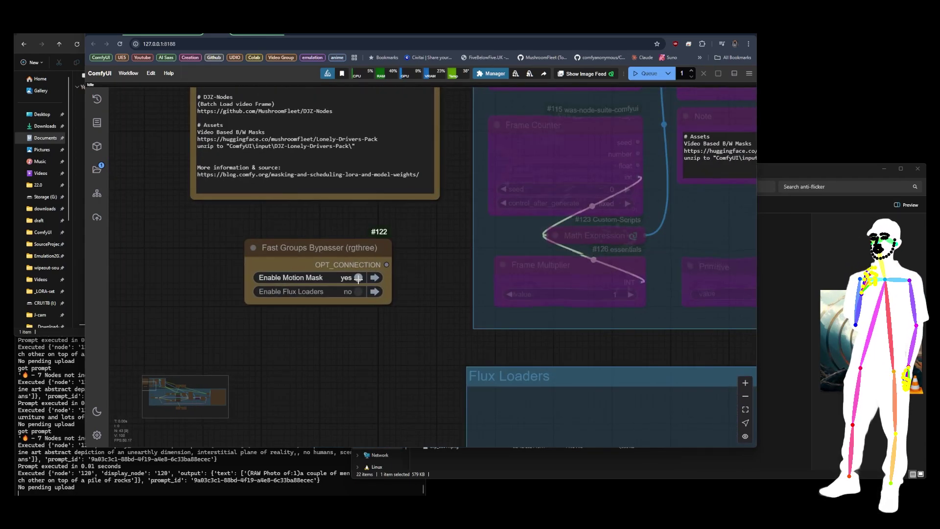
Step: Drag InvertMask node #14 lower within the Flux Loaders group, rerouting its mask wires
scroll(148, 261, down, 6)
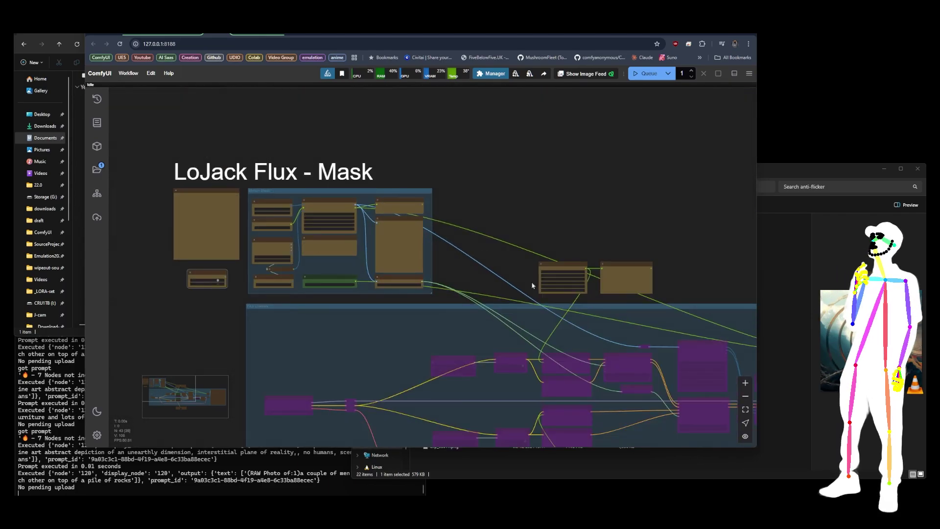
scroll(620, 387, up, 6)
scroll(455, 403, down, 3)
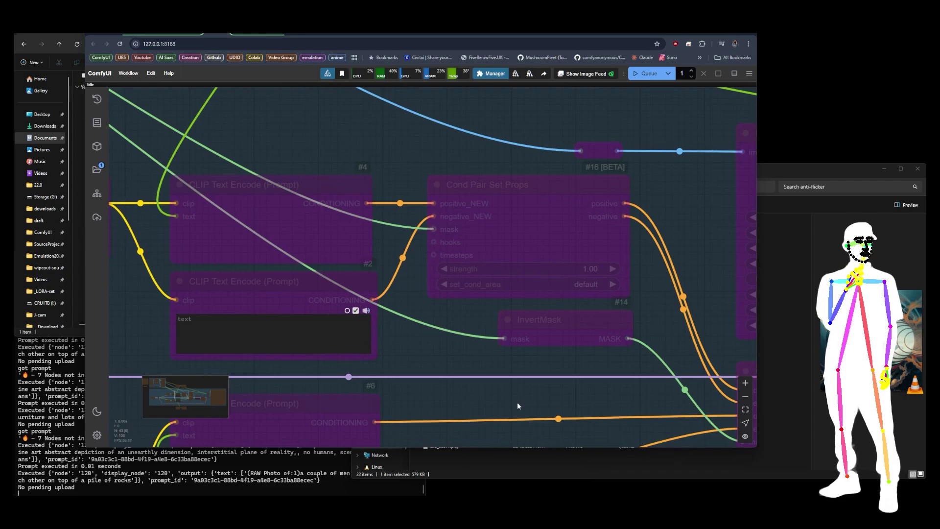
scroll(517, 404, down, 6)
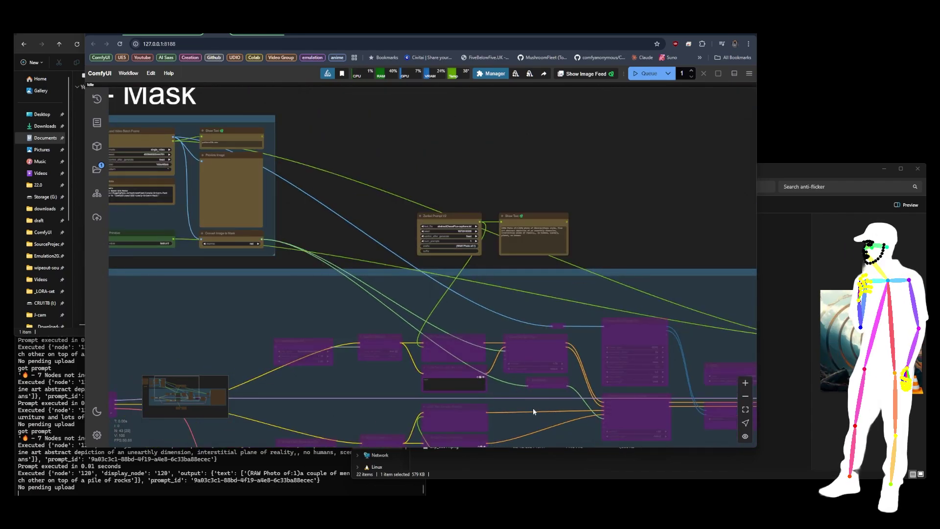
scroll(529, 343, up, 5)
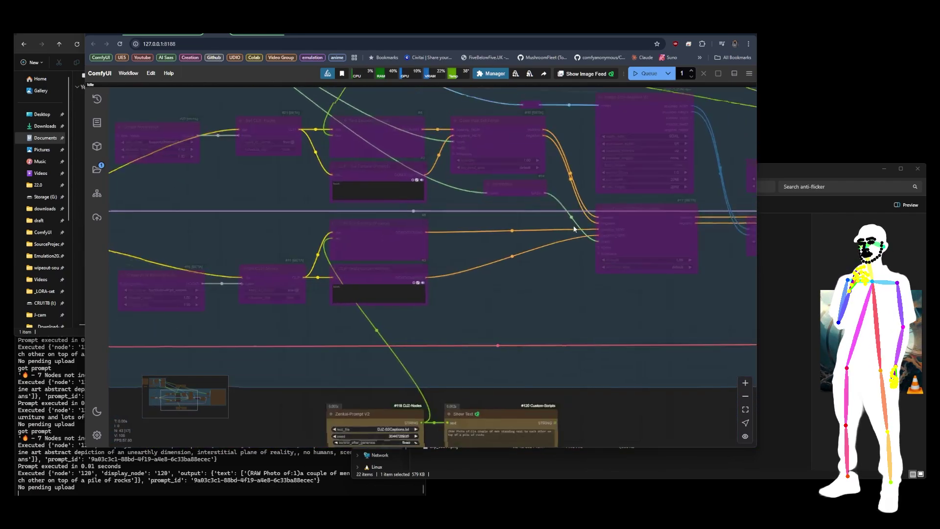
scroll(574, 228, up, 2)
drag(480, 167, 478, 231)
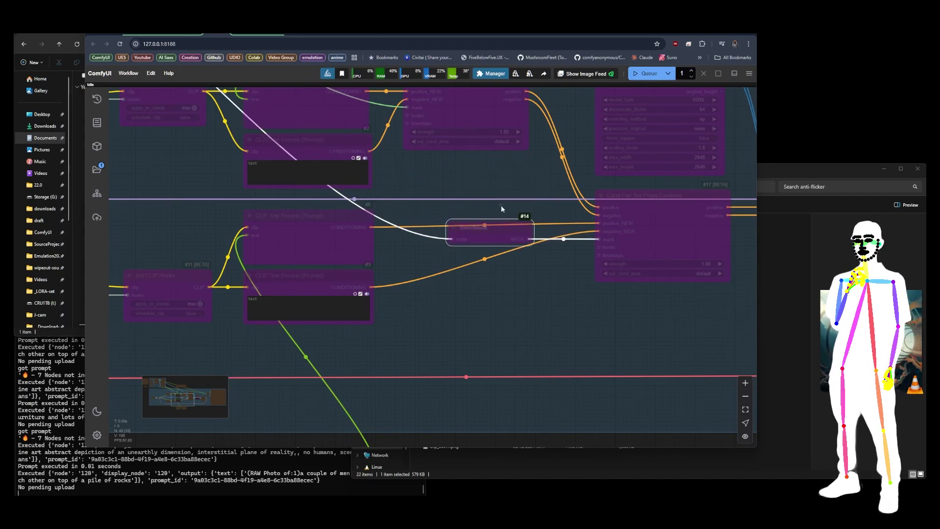
Step: Pan over to the Motion Mask group's Load Video Batch Frame and Convert Image to Mask nodes
scroll(497, 205, down, 3)
scroll(474, 305, up, 3)
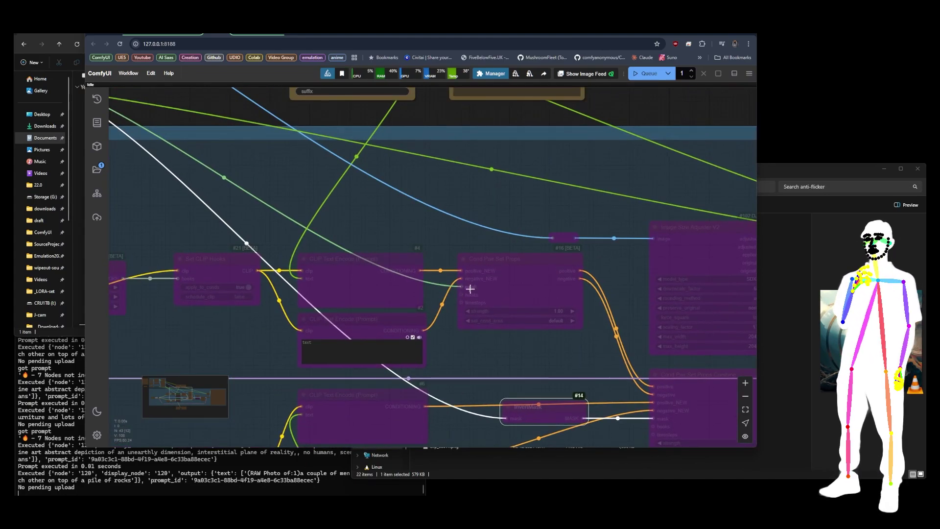
scroll(608, 354, down, 5)
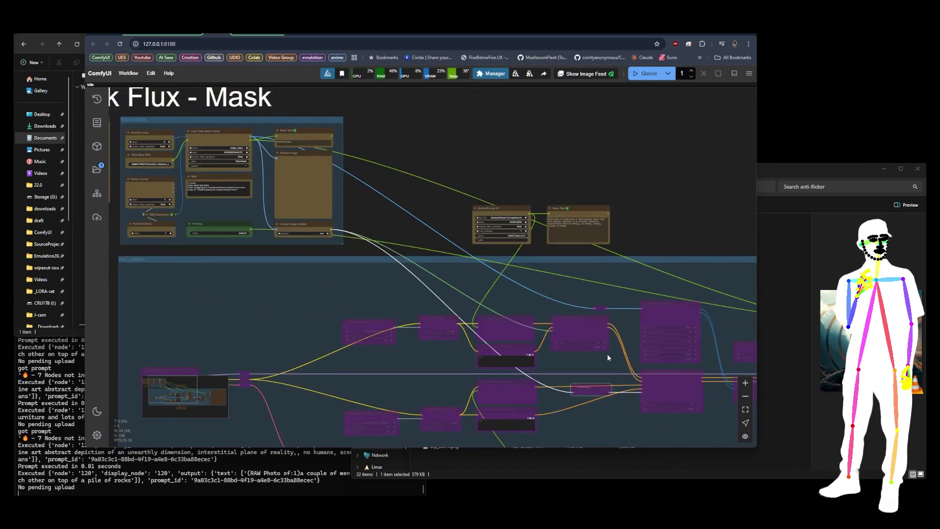
drag(411, 223, 522, 227)
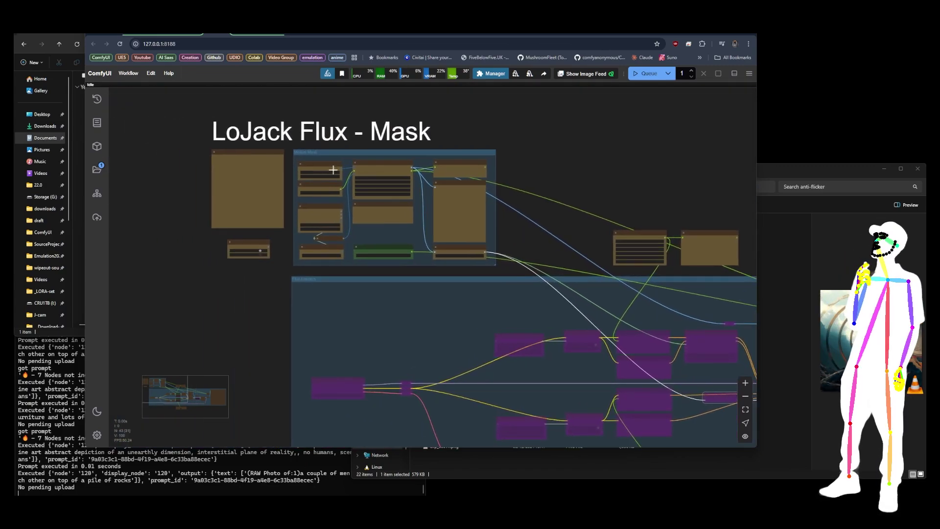
scroll(337, 169, up, 8)
scroll(469, 234, up, 2)
scroll(474, 198, down, 1)
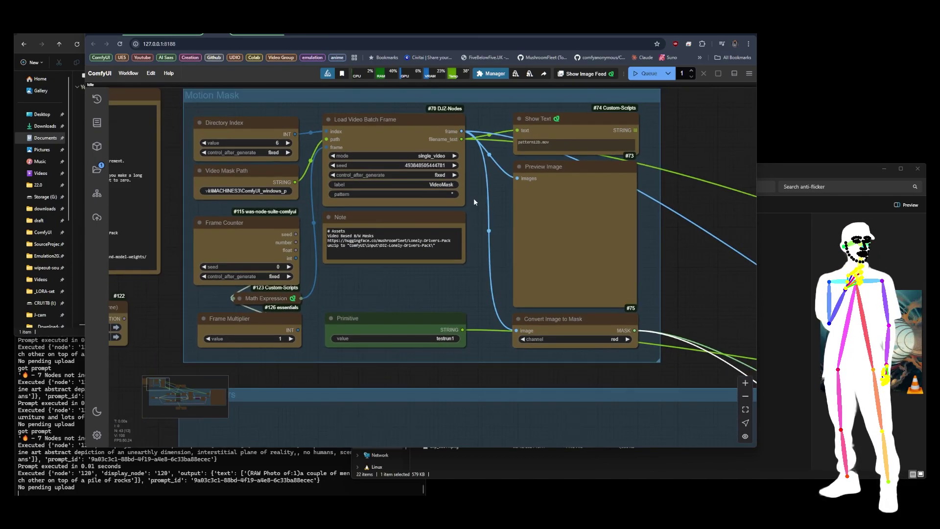
Step: Preview the motion mask, step Directory Index down twice, and re-queue to preview pattern10.mov
scroll(474, 198, down, 5)
scroll(485, 220, up, 5)
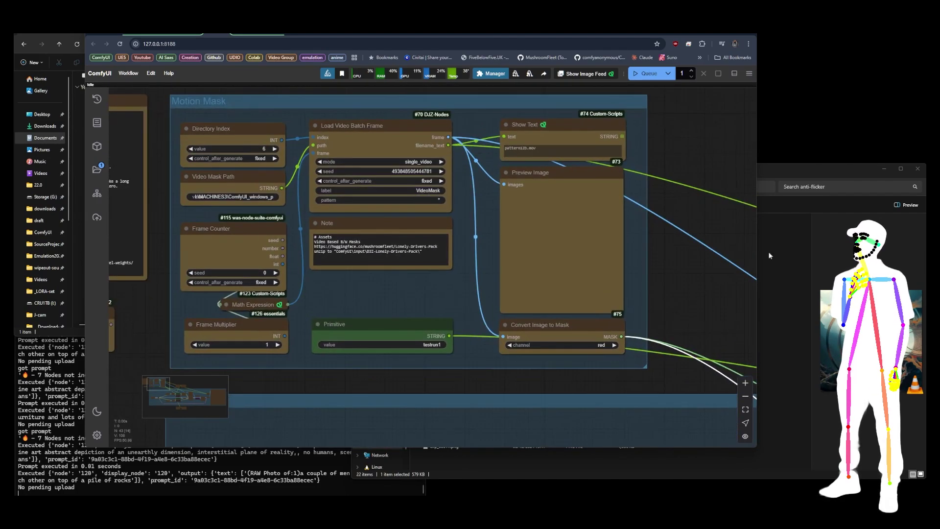
scroll(704, 287, down, 1)
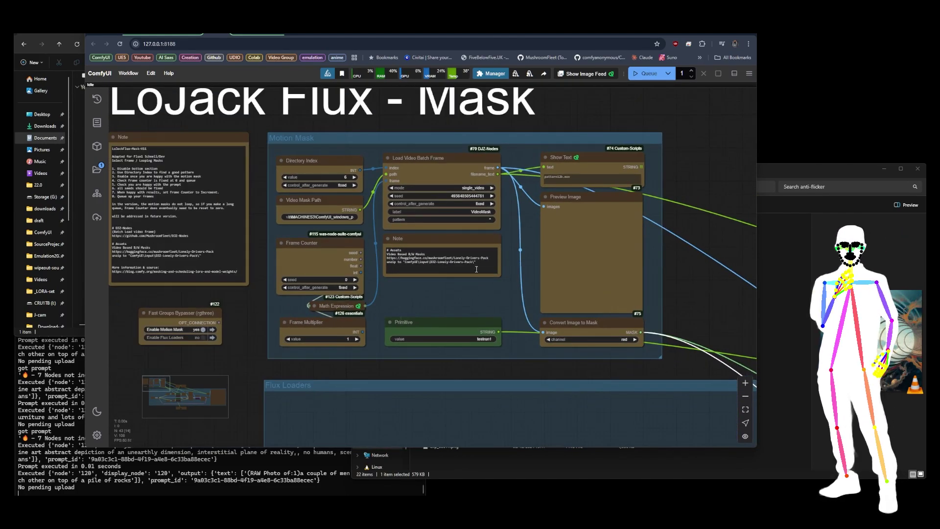
click(647, 73)
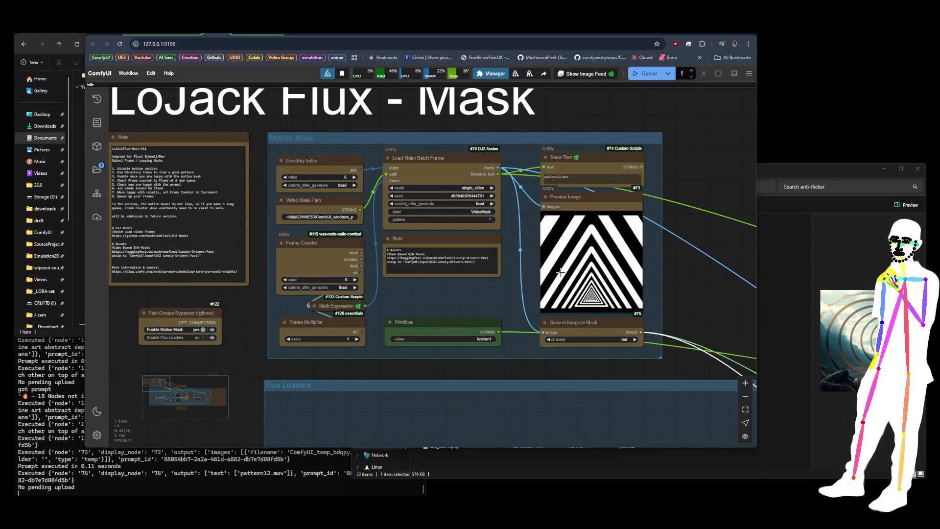
click(285, 177)
click(285, 177)
click(285, 178)
click(647, 75)
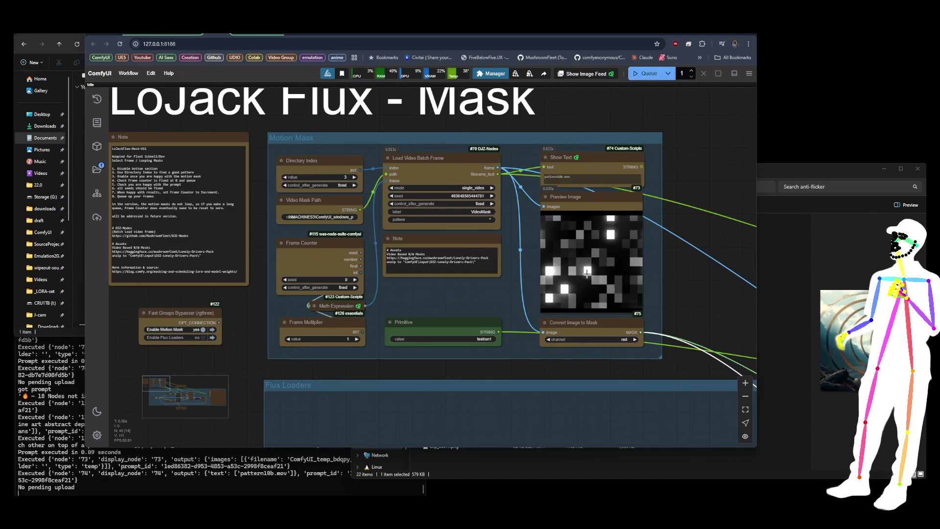
click(647, 73)
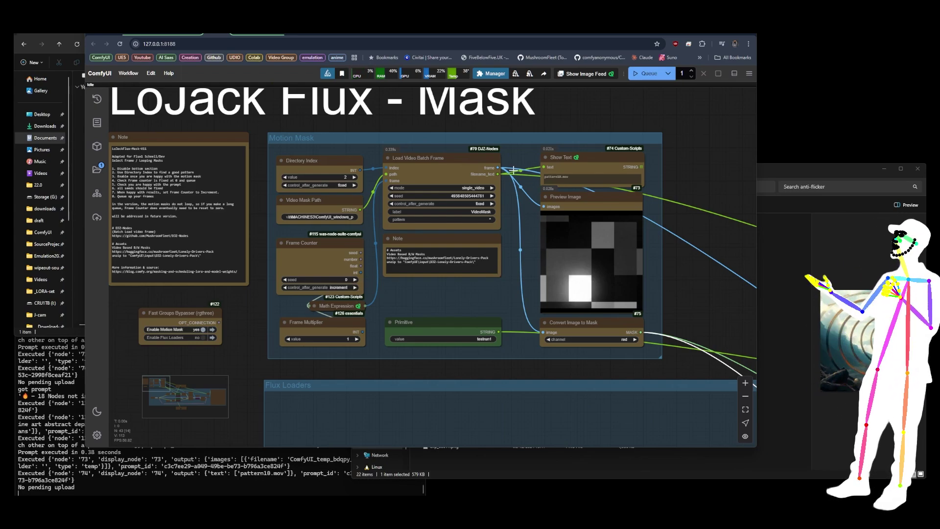
Step: Queue about 25 runs to step through the pattern10.mov mask frames
click(645, 74)
click(645, 74)
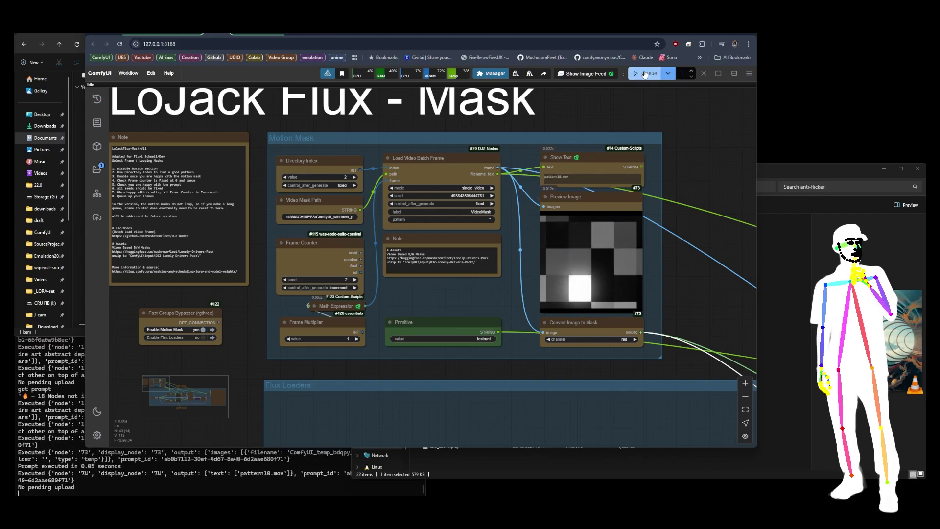
click(645, 74)
click(644, 74)
click(645, 74)
click(645, 74)
click(645, 74)
click(645, 74)
click(645, 74)
click(645, 74)
click(645, 74)
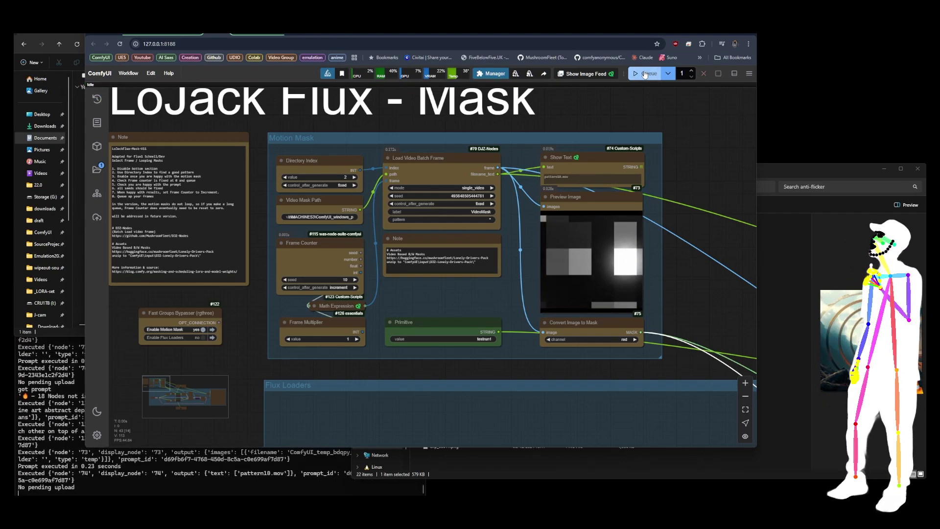
click(645, 74)
click(645, 74)
click(645, 74)
click(645, 74)
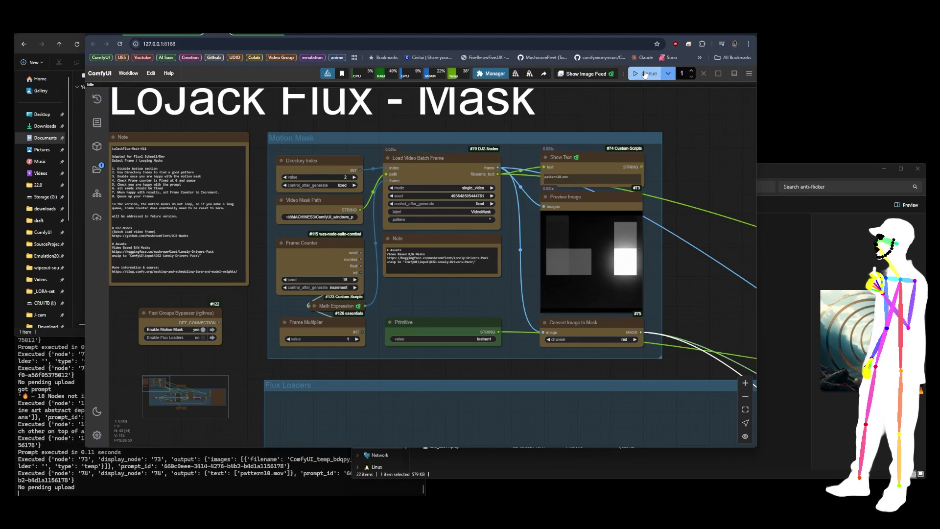
click(645, 74)
click(645, 74)
click(645, 74)
click(645, 74)
click(645, 74)
click(645, 74)
click(644, 73)
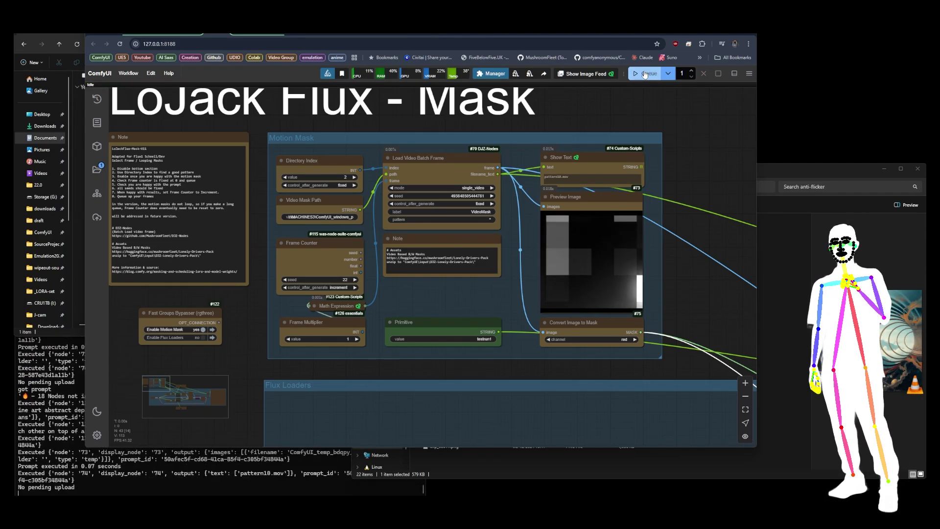
click(645, 74)
click(645, 74)
click(645, 74)
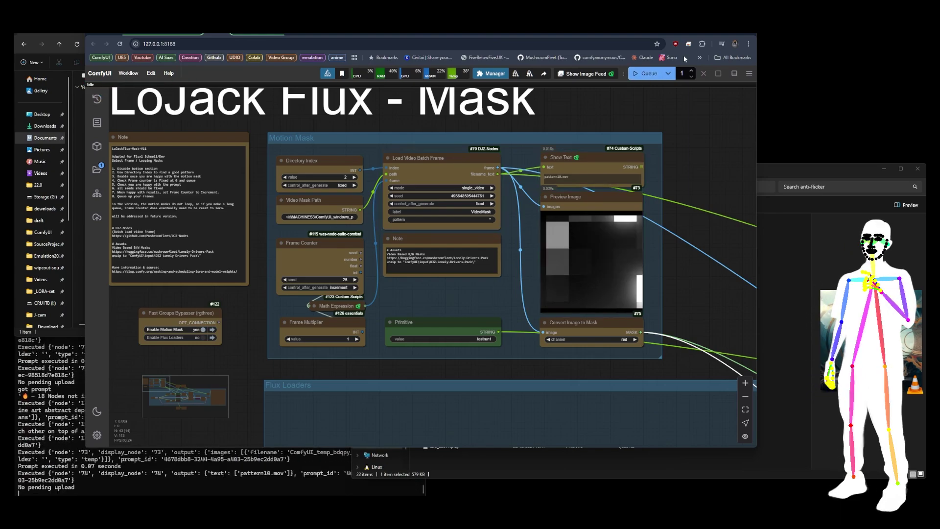
click(645, 74)
Step: Reset the Frame Counter seed so it holds fixed at 1, and queue two preview runs
click(343, 280)
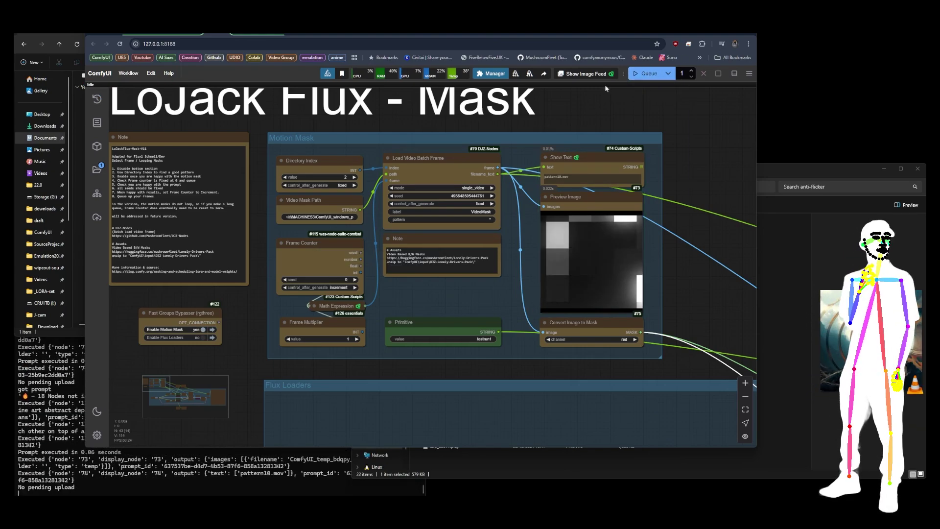
click(641, 75)
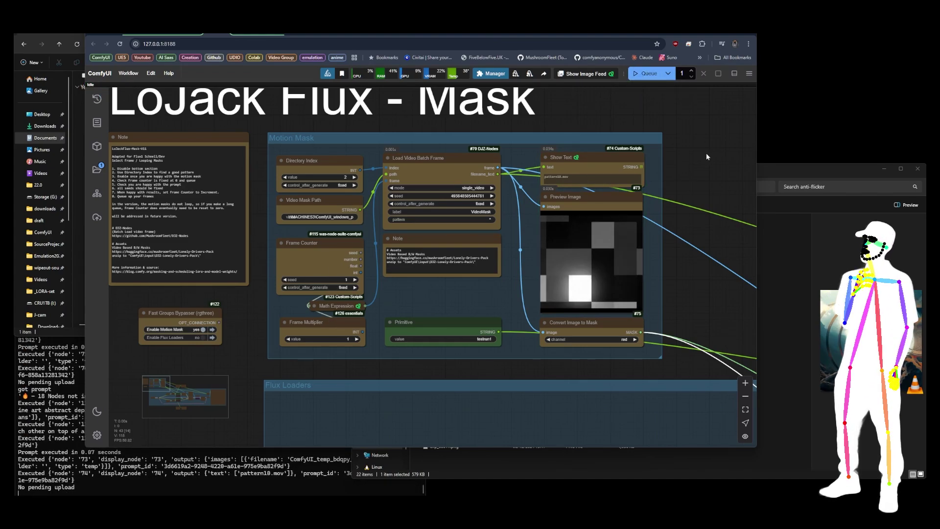
click(642, 74)
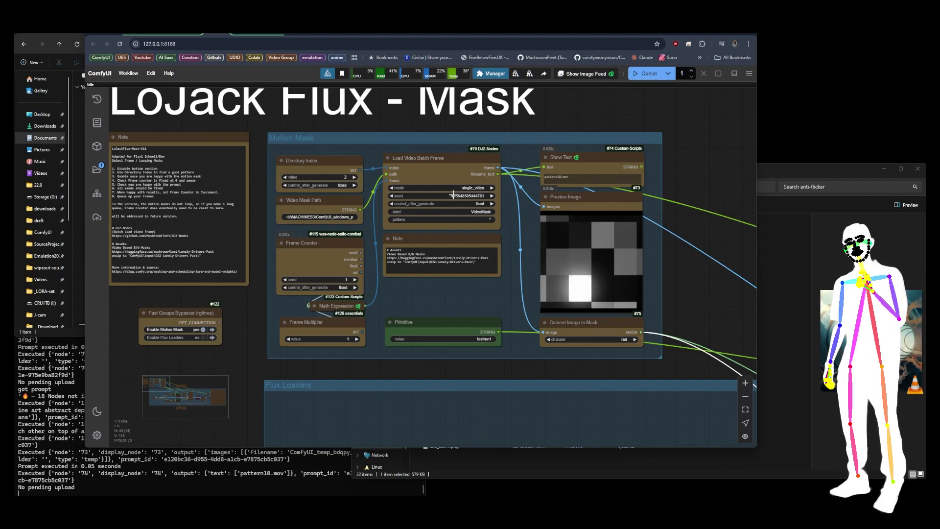
click(316, 258)
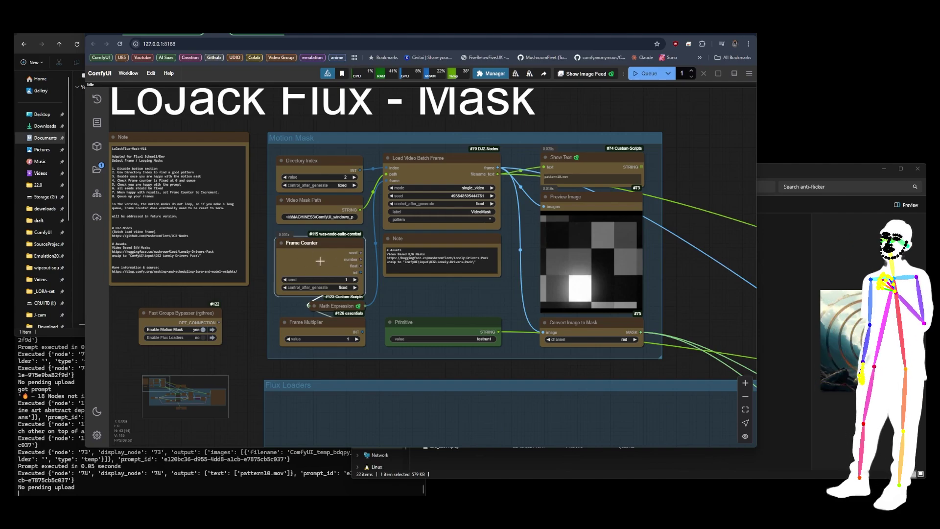
click(312, 159)
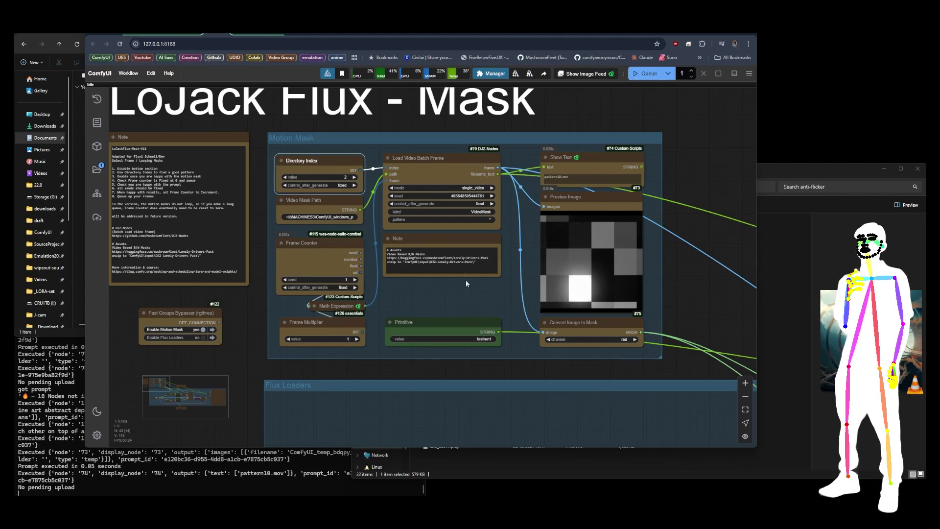
Step: Preview clip_00007.mp4 in the anti-flicker output folder, then select DJZ-Lonely-Drivers-Pack in the ComfyUI Note
scroll(474, 299, down, 1)
scroll(455, 289, up, 3)
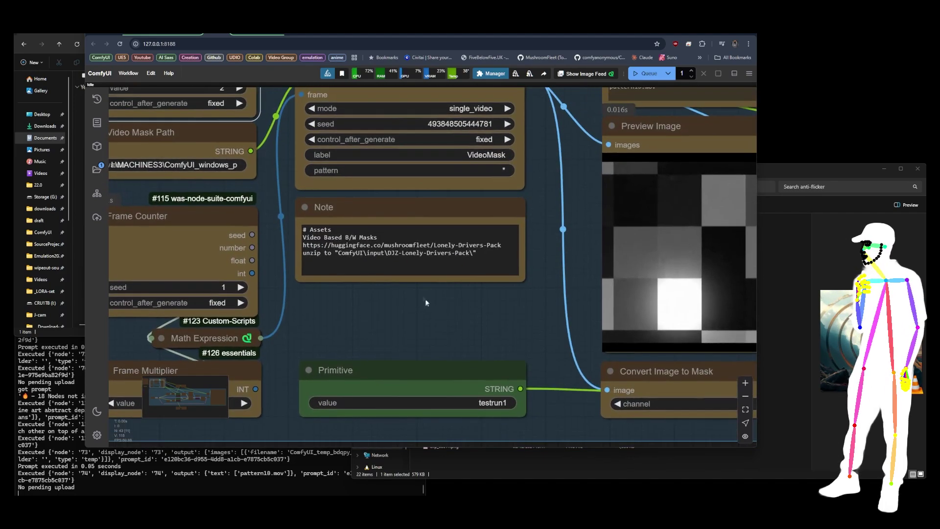
scroll(407, 211, up, 3)
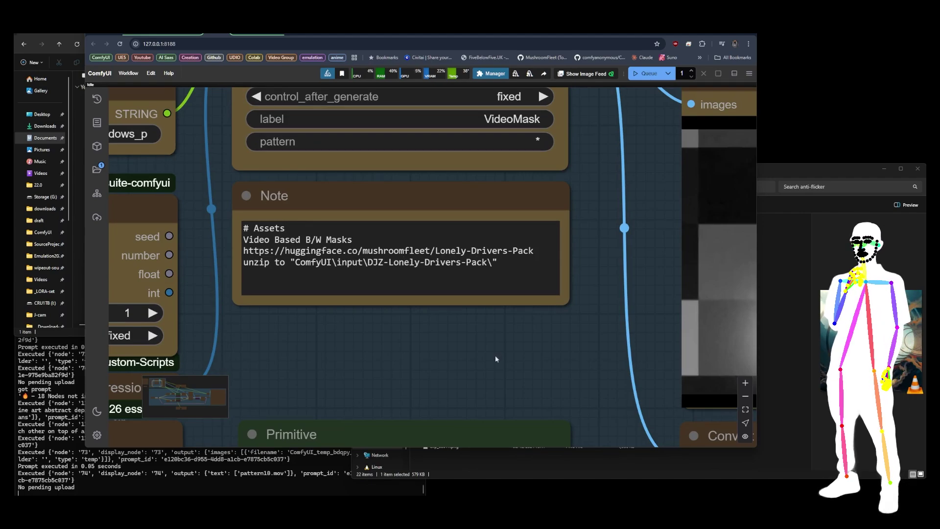
click(840, 256)
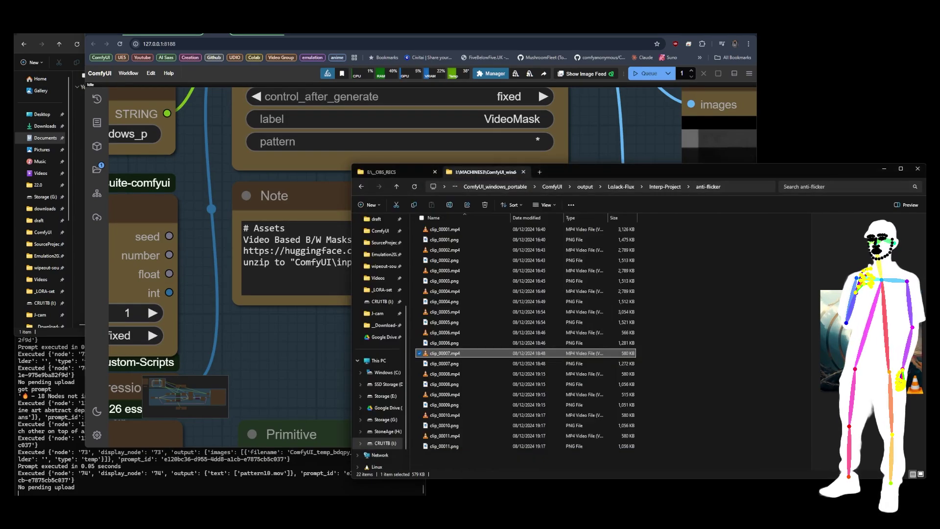
click(811, 314)
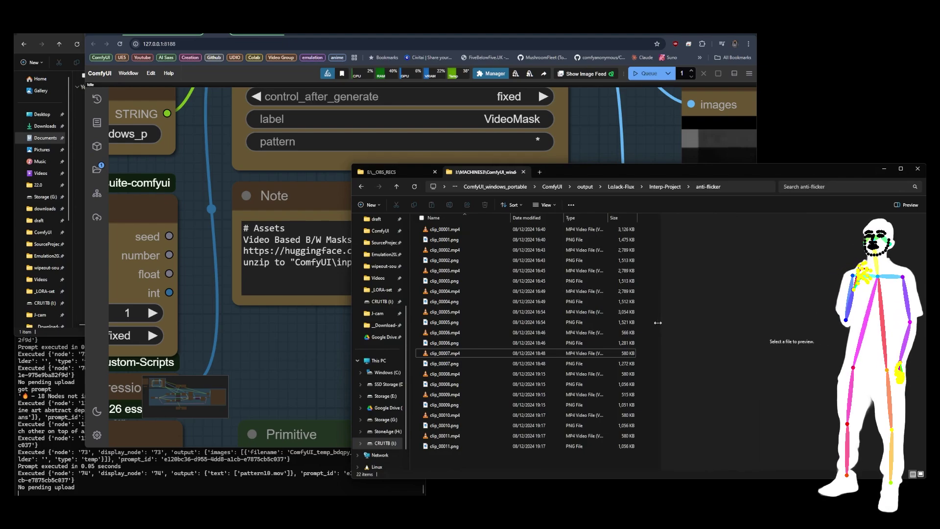
click(441, 353)
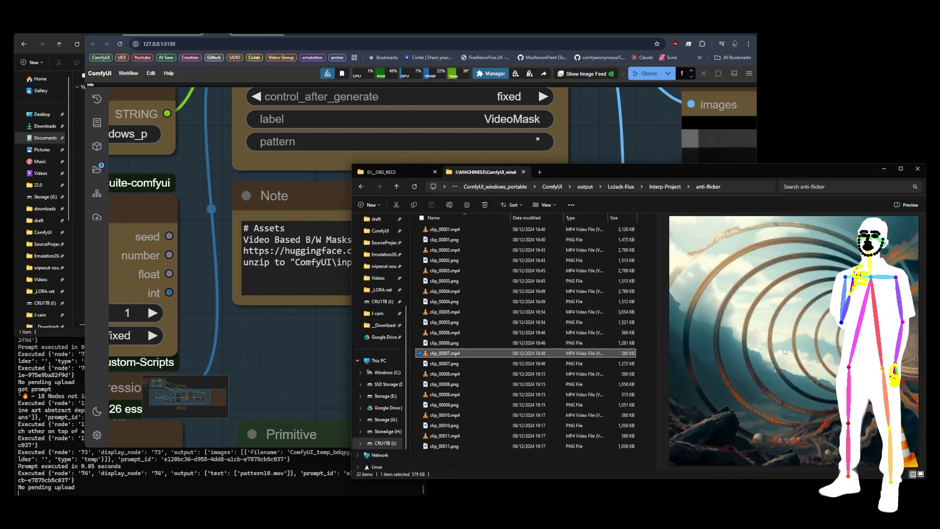
click(440, 333)
click(443, 354)
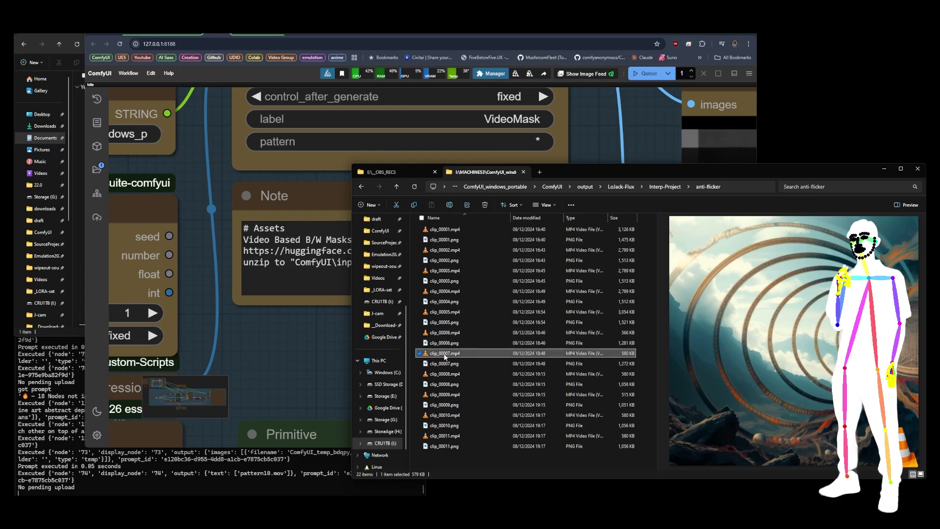
click(624, 137)
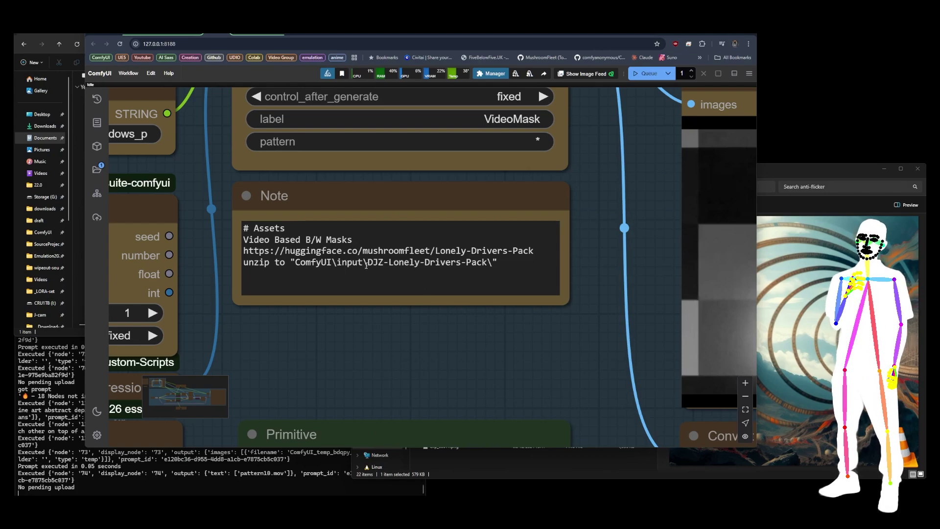
drag(368, 262, 488, 262)
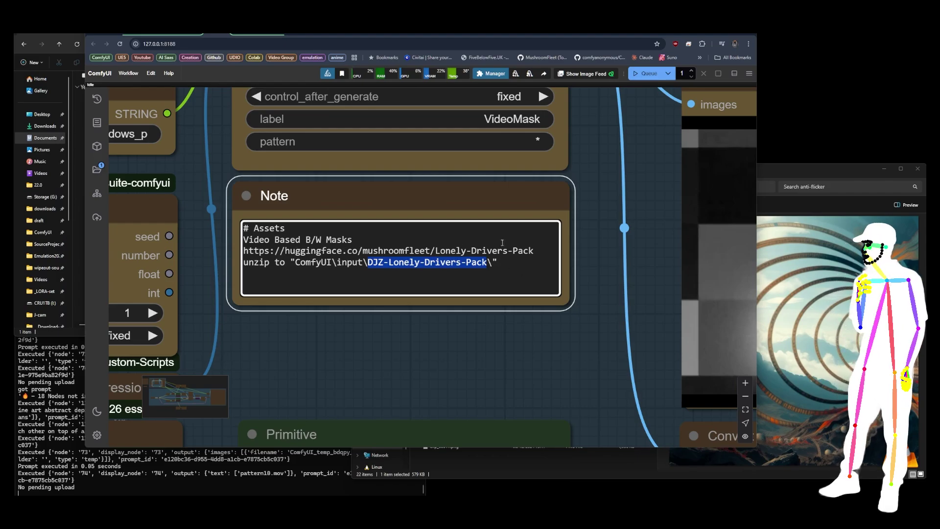
Step: Switch Frame Counter to increment, lower Frame Multiplier to 0, then set Frame Counter back to fixed
scroll(588, 255, down, 9)
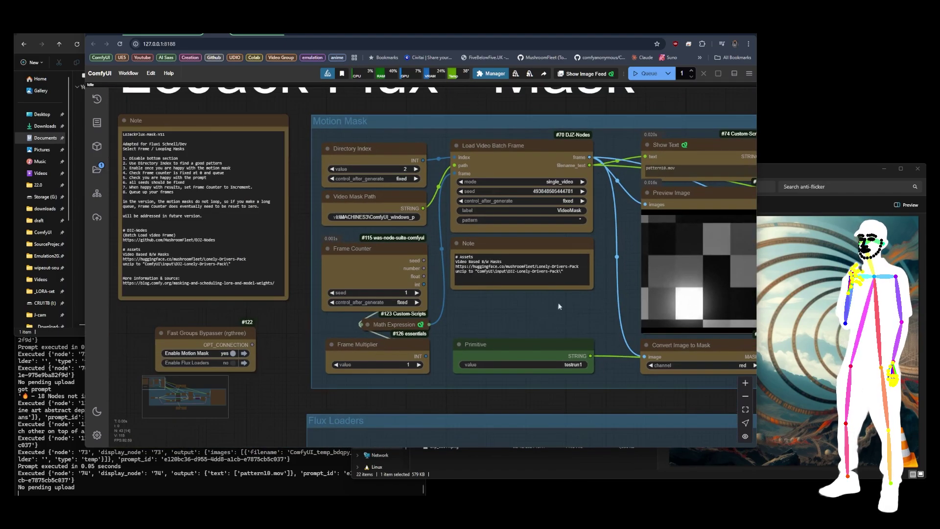
drag(555, 308, 457, 290)
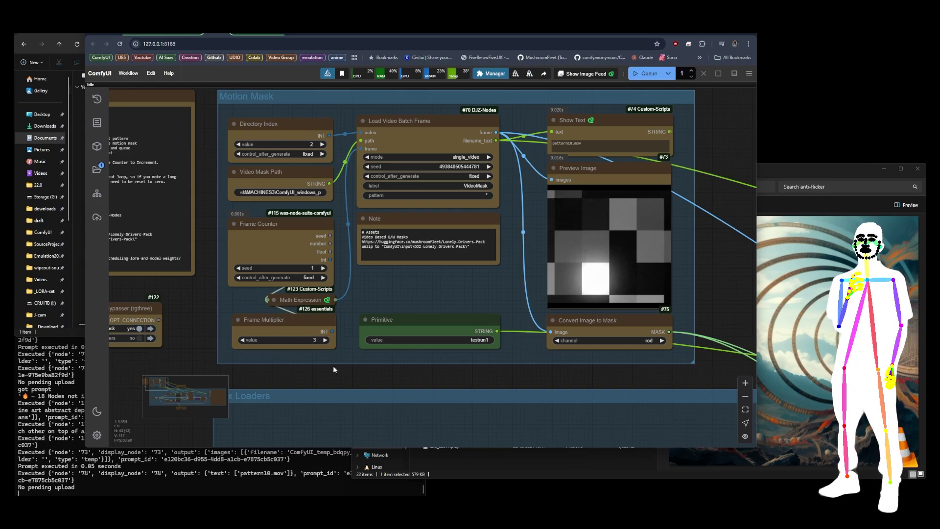
click(323, 278)
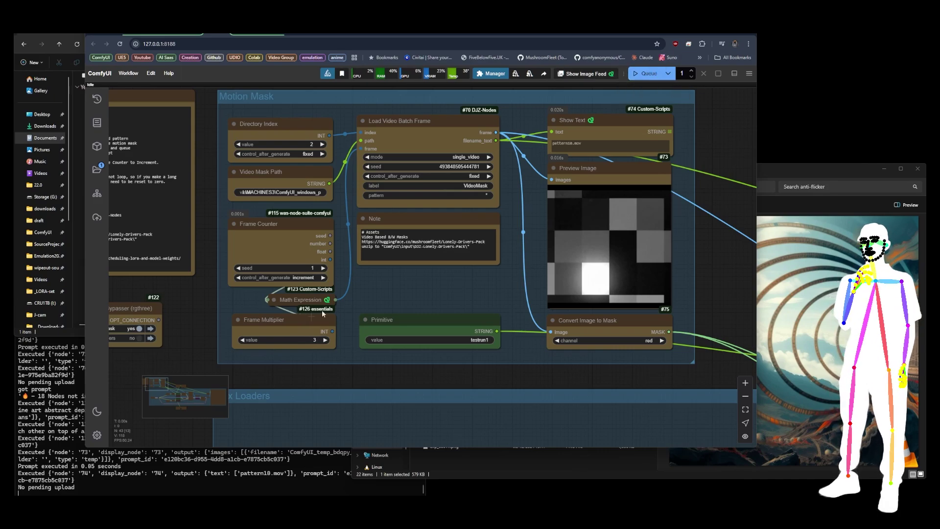
click(241, 340)
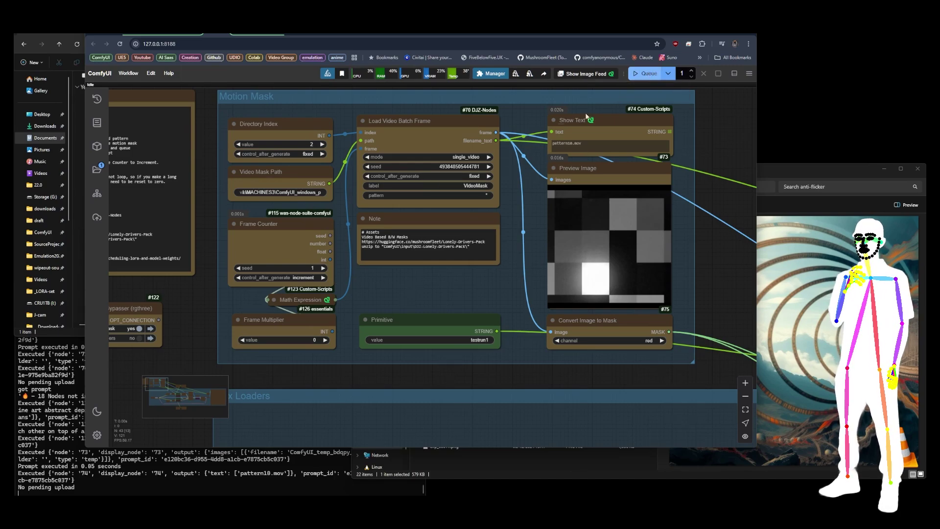
click(586, 130)
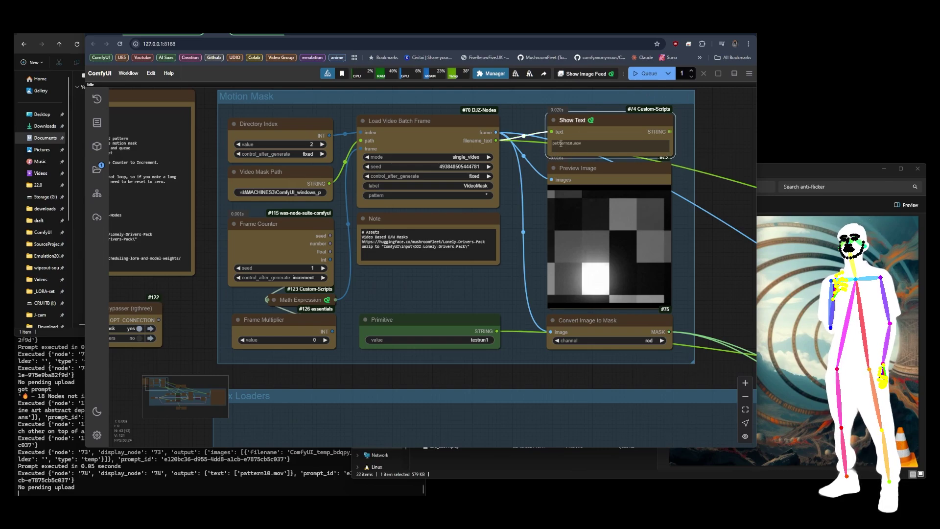
double_click(561, 144)
click(527, 187)
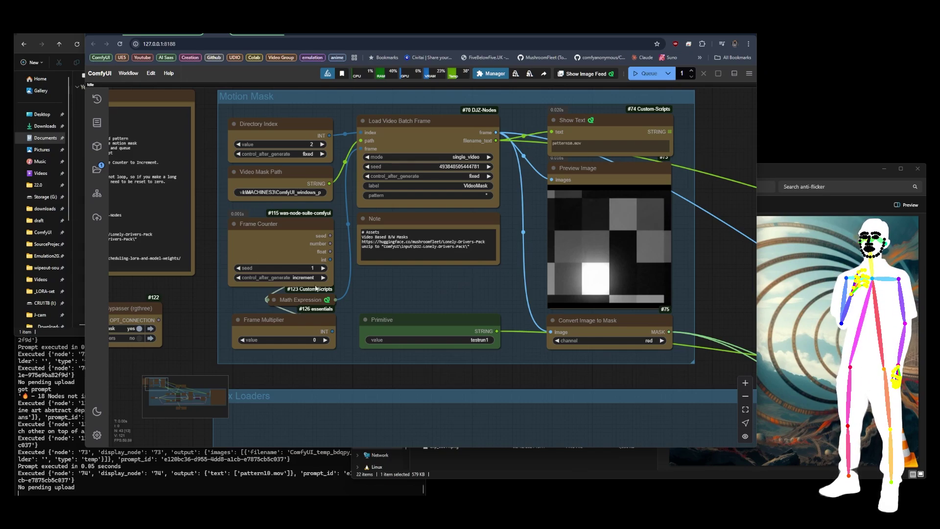
click(239, 277)
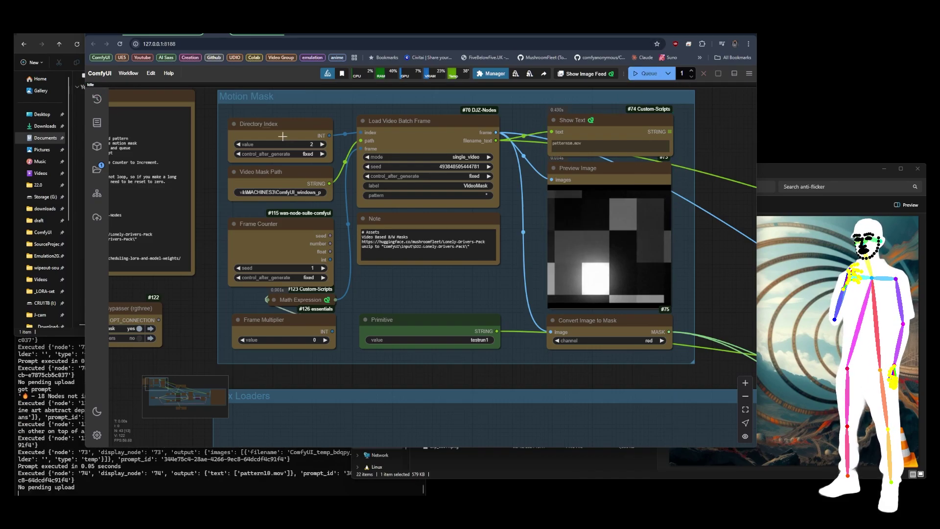
scroll(266, 128, down, 10)
scroll(237, 188, up, 15)
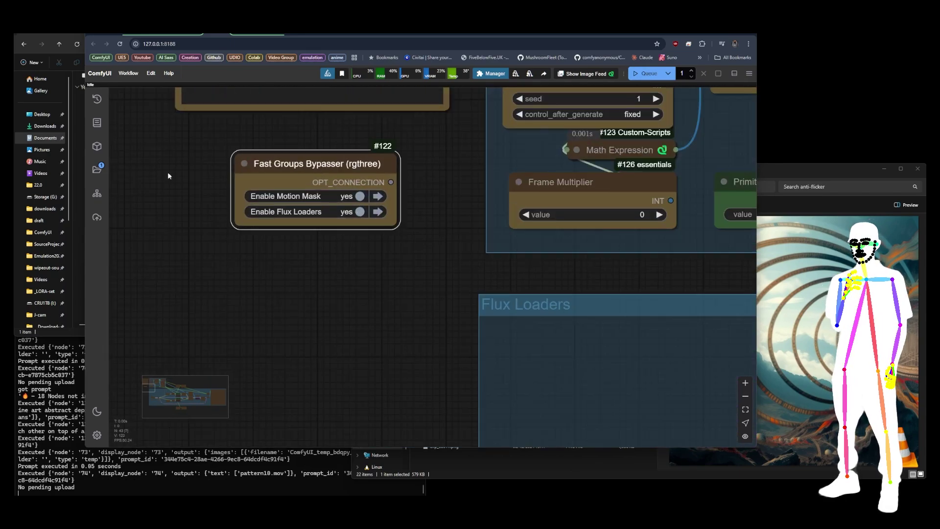
scroll(170, 175, down, 6)
drag(597, 331, 515, 300)
scroll(186, 258, up, 5)
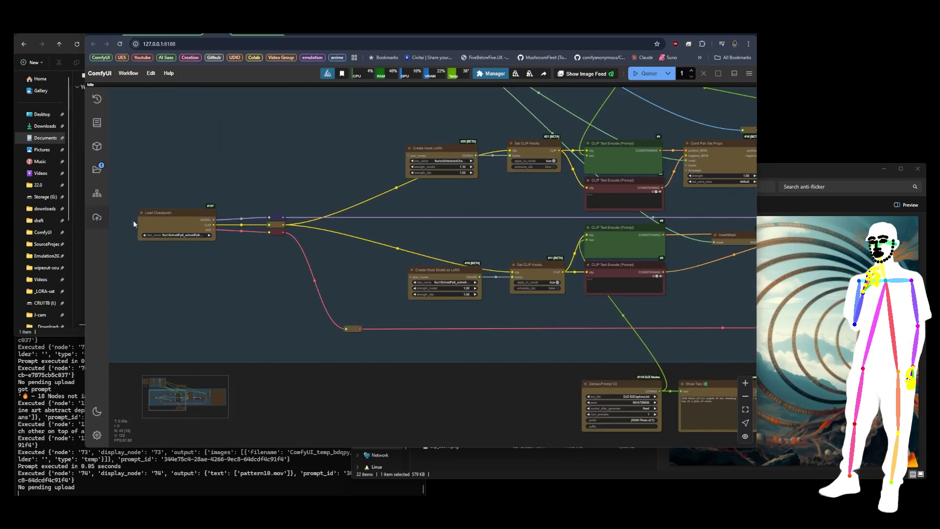
scroll(131, 219, up, 10)
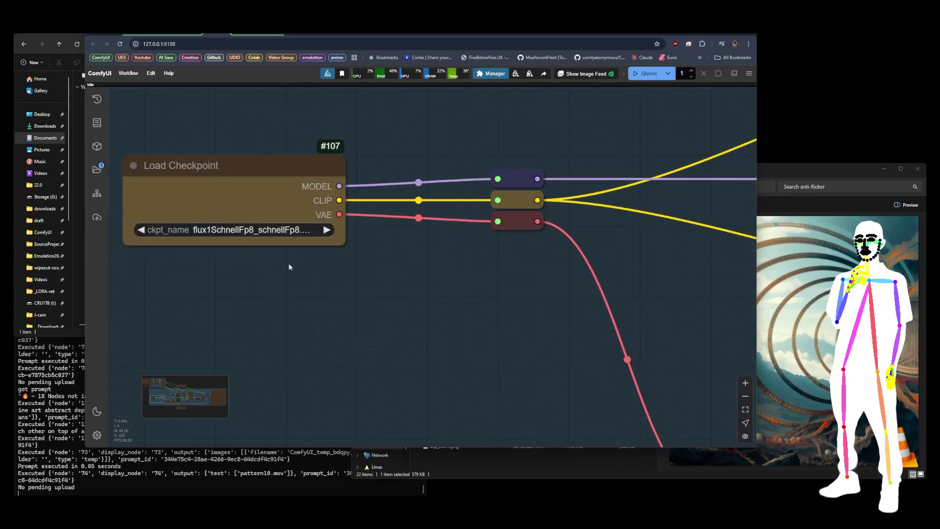
drag(626, 289, 303, 267)
drag(478, 272, 247, 206)
scroll(204, 262, down, 10)
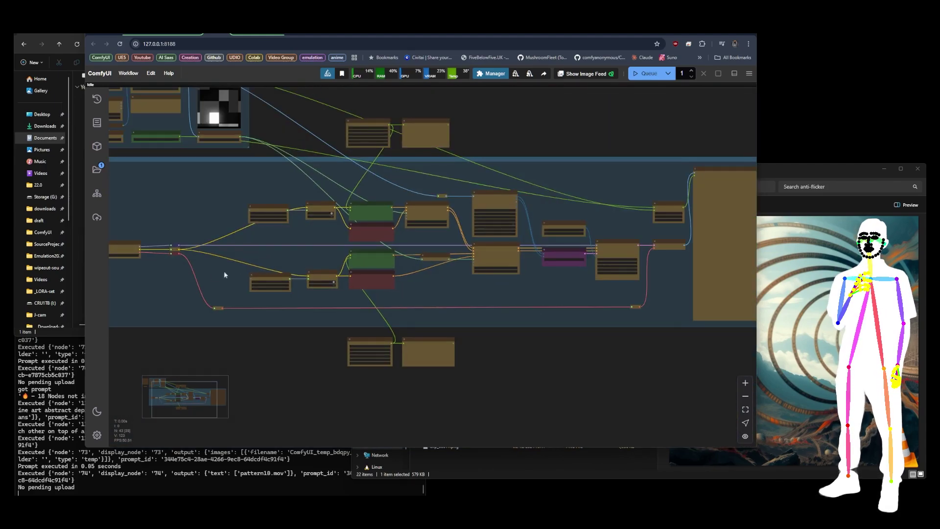
scroll(213, 272, down, 1)
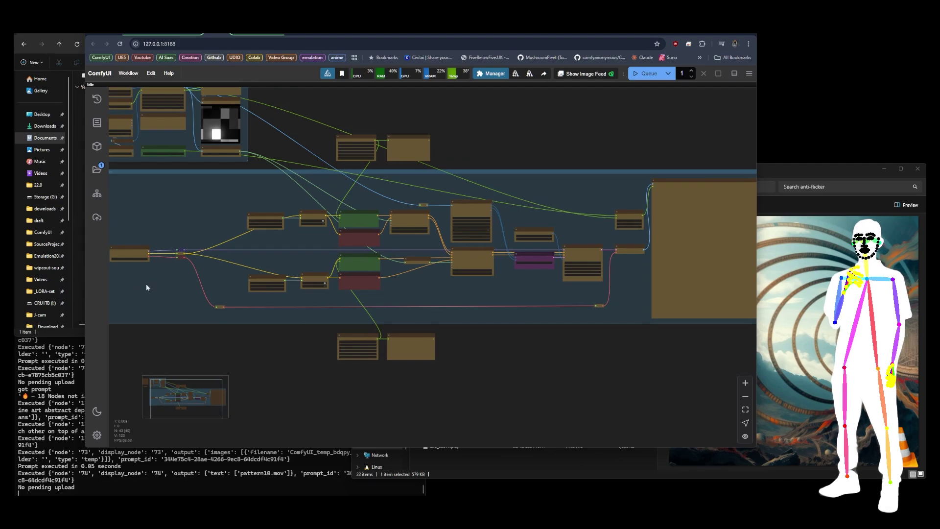
scroll(253, 256, up, 10)
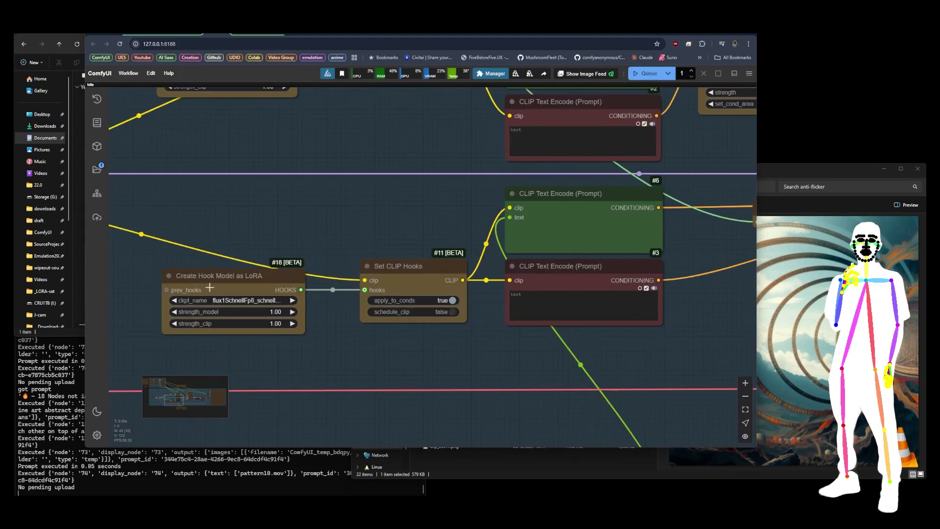
scroll(230, 284, up, 5)
scroll(229, 272, down, 3)
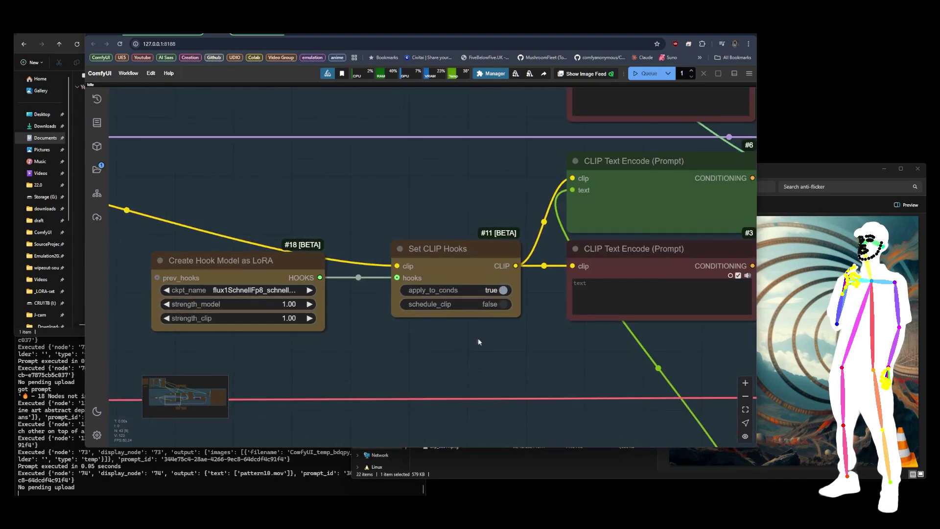
drag(472, 337, 109, 357)
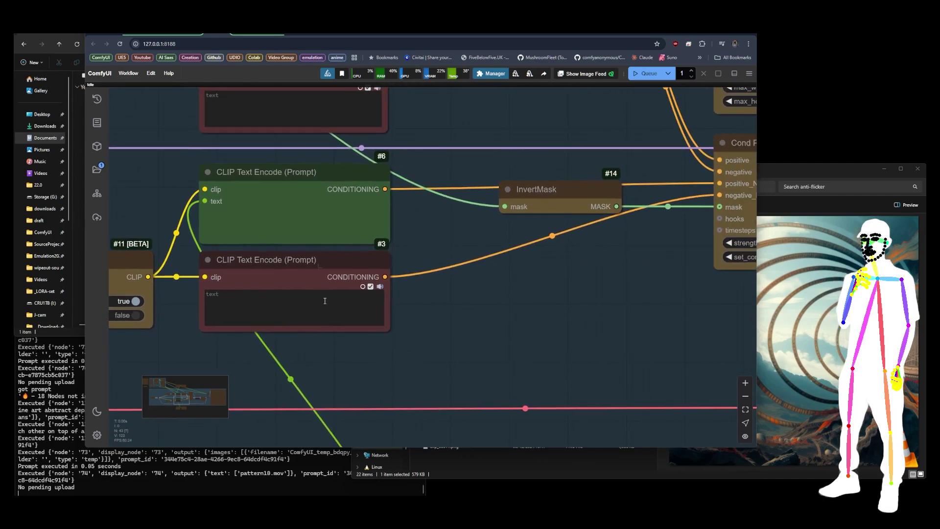
drag(496, 304, 216, 340)
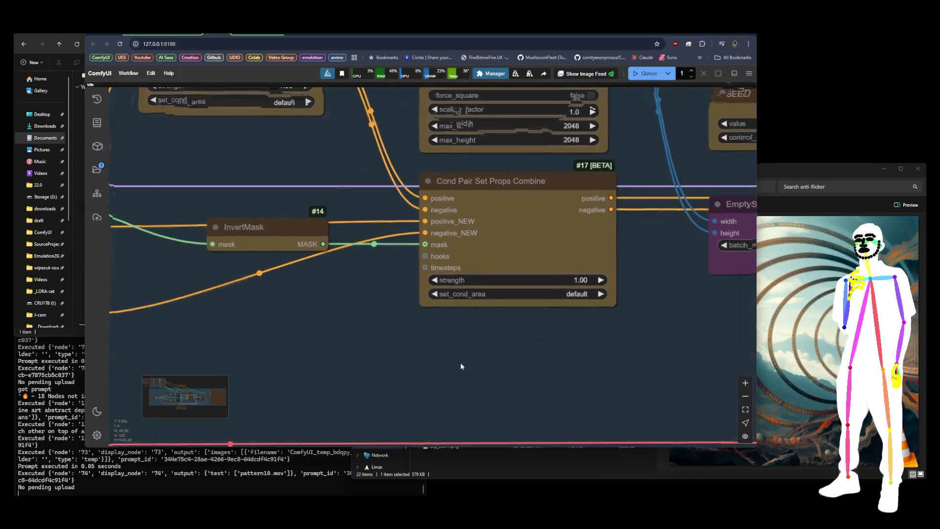
scroll(461, 366, down, 5)
scroll(223, 297, up, 3)
drag(478, 282, 430, 281)
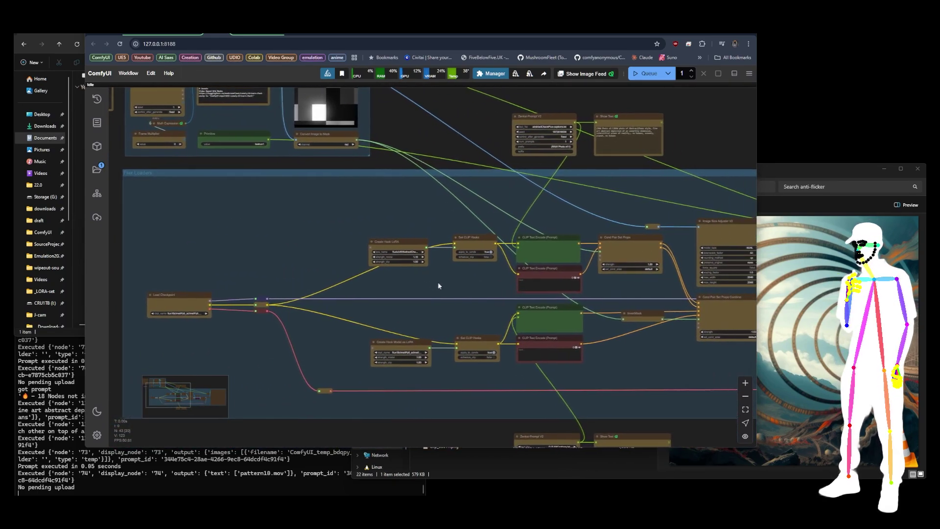
scroll(437, 250, up, 15)
scroll(409, 231, down, 1)
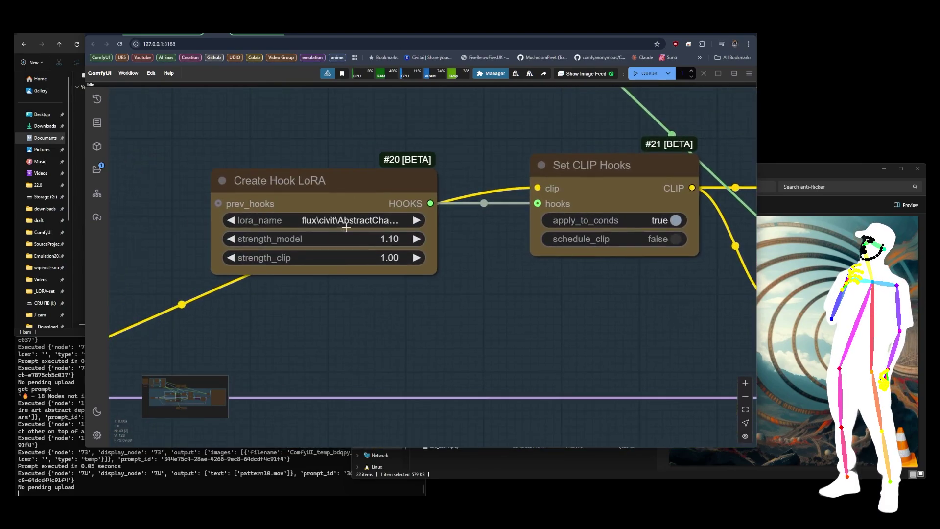
scroll(267, 316, down, 6)
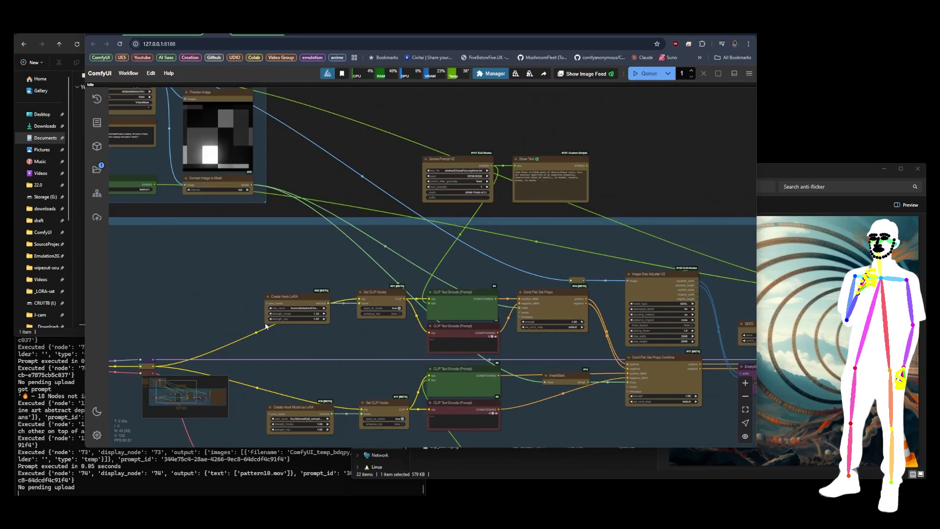
scroll(300, 184, up, 8)
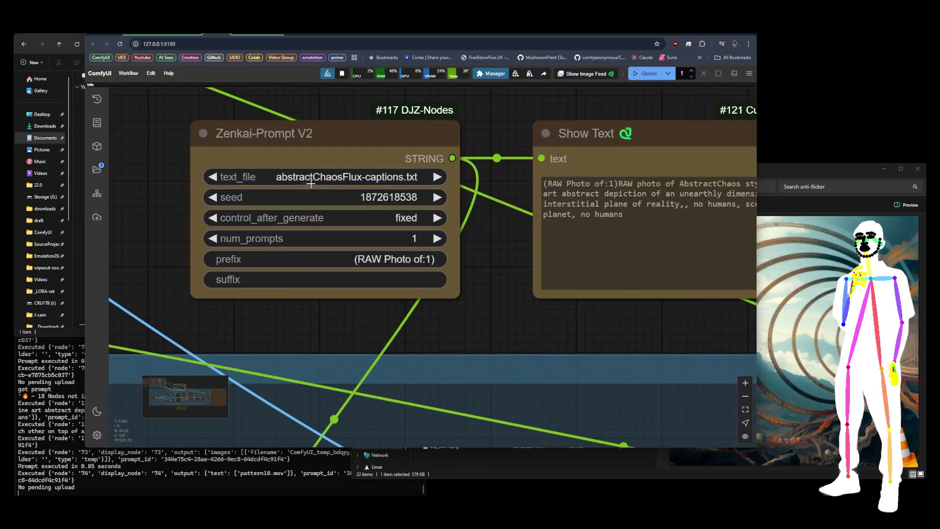
scroll(382, 174, down, 6)
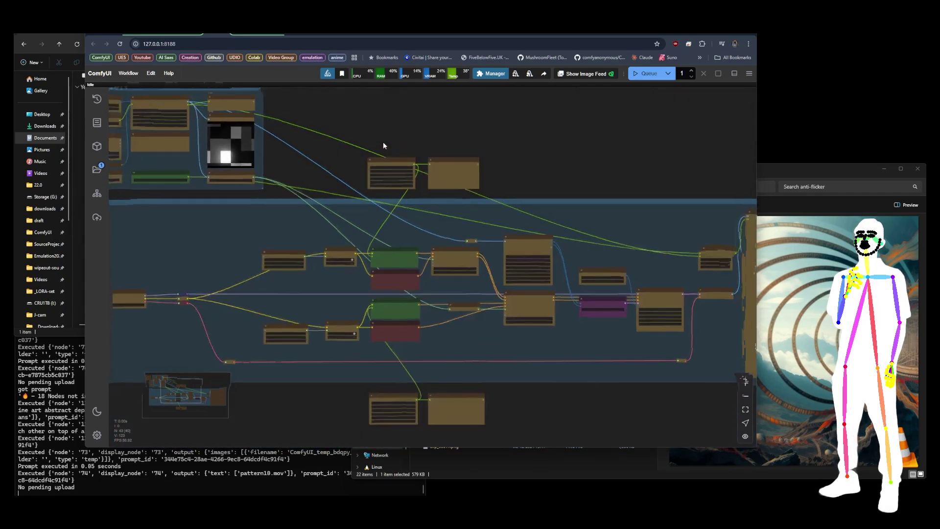
scroll(344, 229, up, 3)
scroll(317, 231, down, 3)
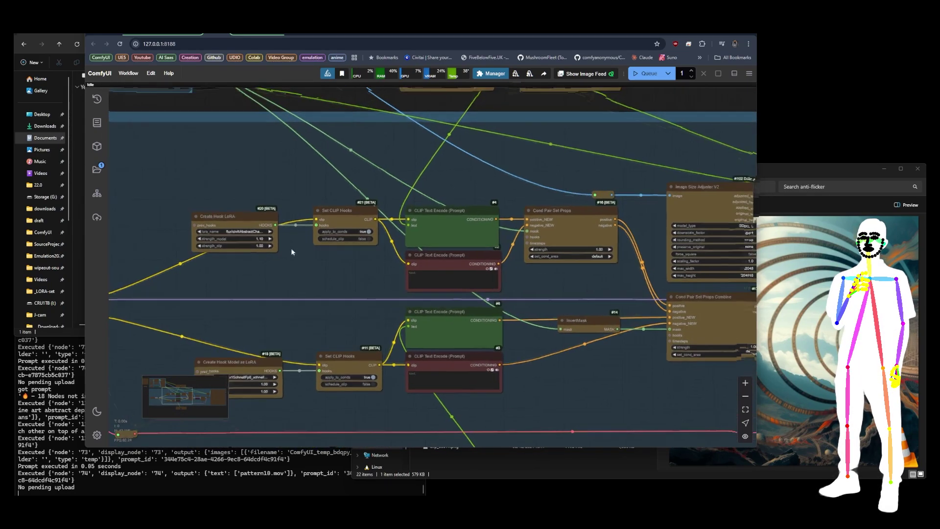
scroll(325, 279, up, 4)
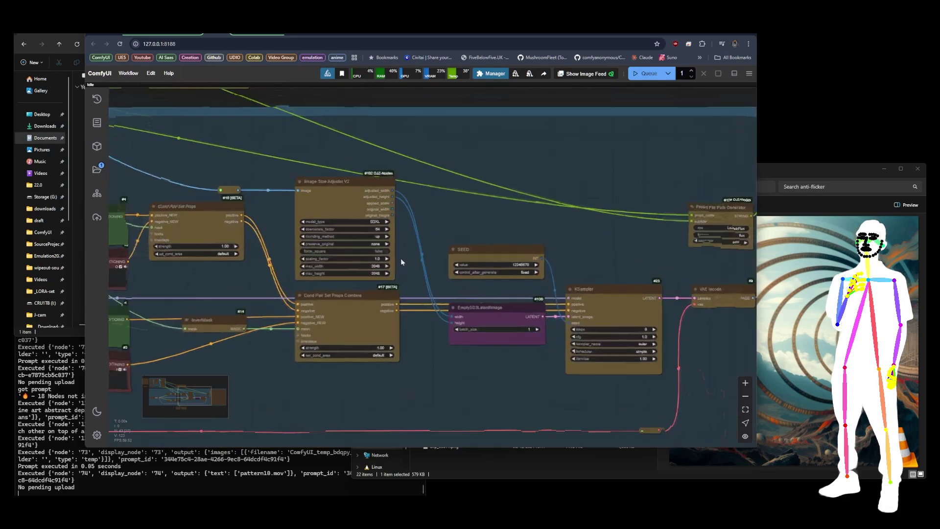
scroll(400, 258, down, 2)
scroll(430, 183, down, 2)
drag(292, 241, 368, 233)
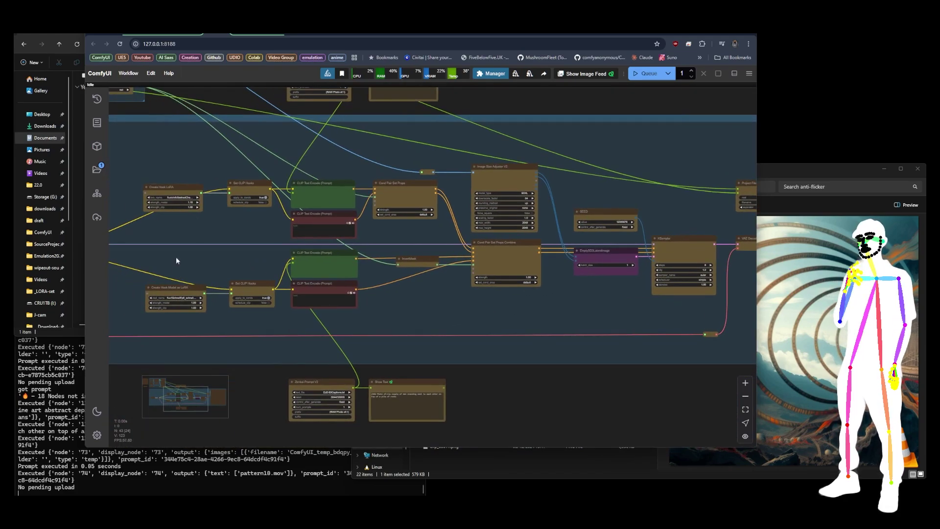
drag(616, 316, 338, 313)
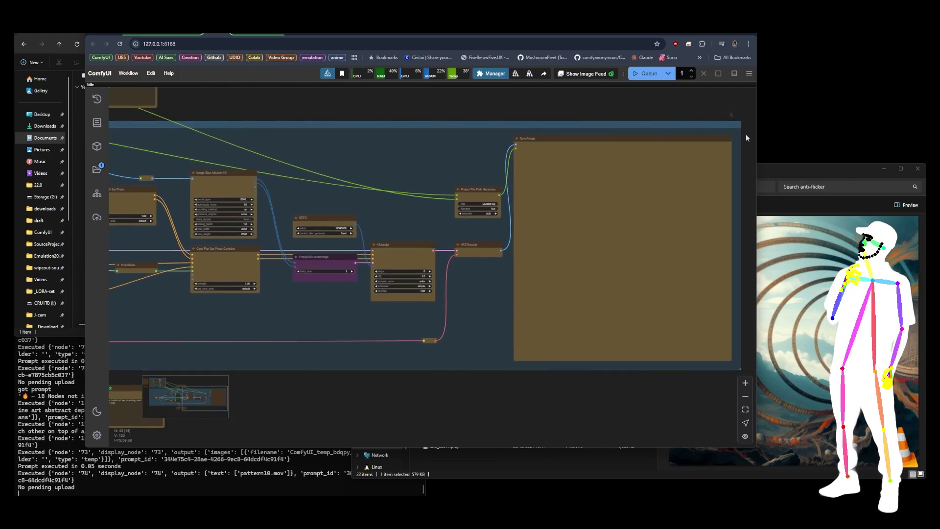
Step: Queue the LoJack Flux - Mask workflow and zoom out to see the whole group
click(647, 74)
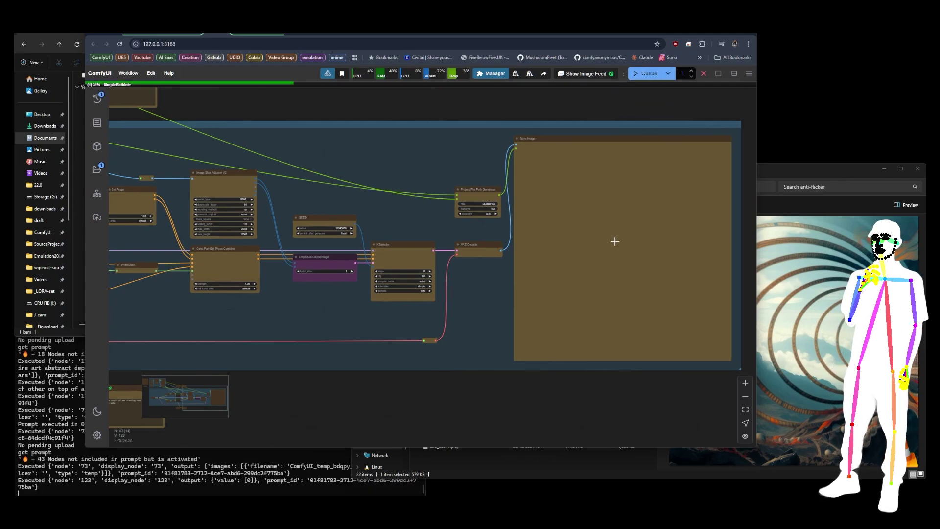
scroll(631, 250, down, 5)
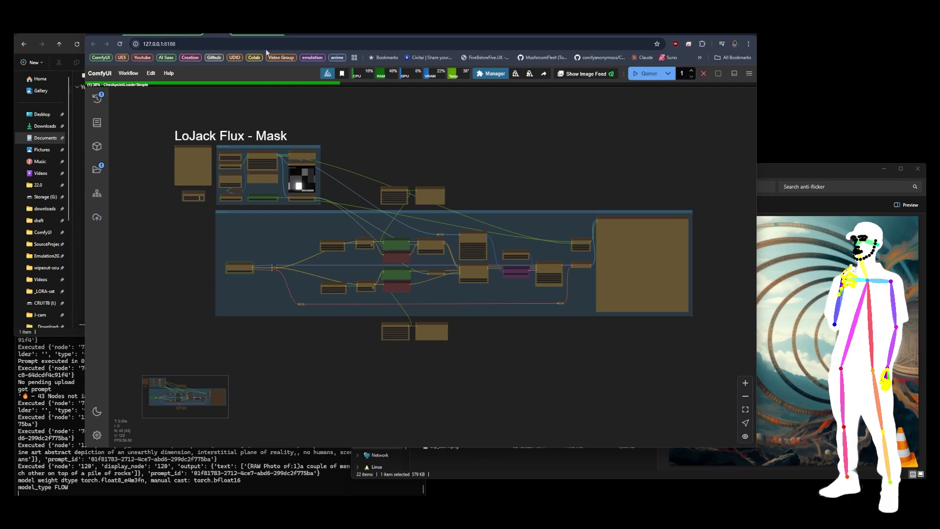
Step: Switch to the LoJack Flux - Scheduling workflow and select its Aspect Size V2 node
click(240, 34)
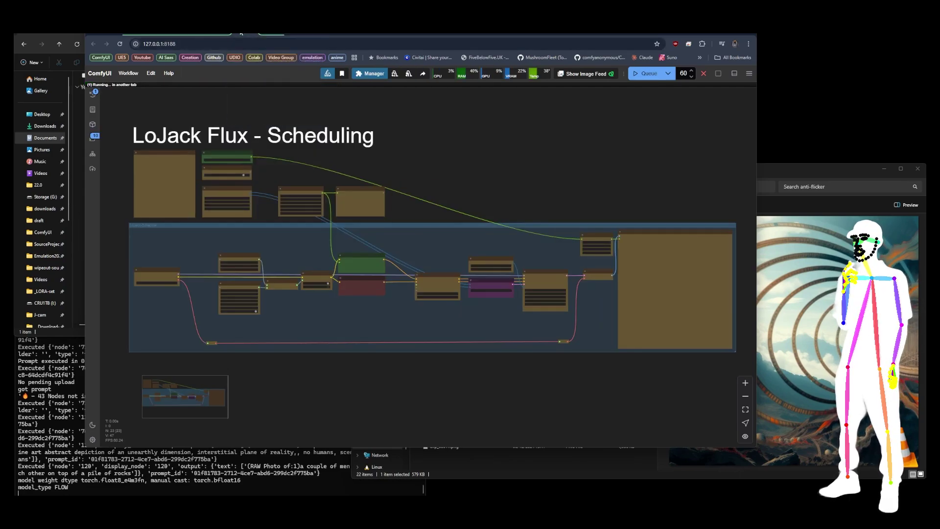
drag(426, 185, 489, 185)
scroll(267, 158, up, 2)
scroll(265, 155, up, 5)
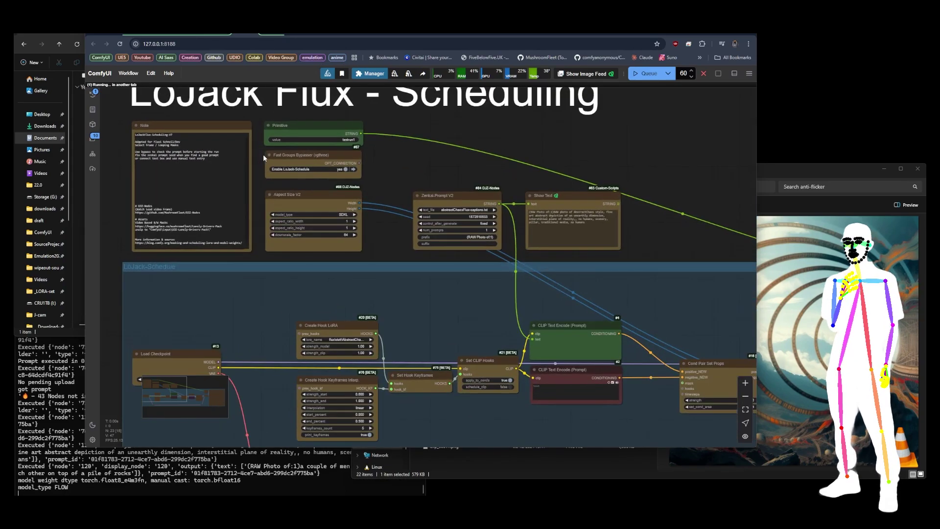
scroll(263, 156, down, 8)
scroll(278, 192, up, 10)
click(335, 154)
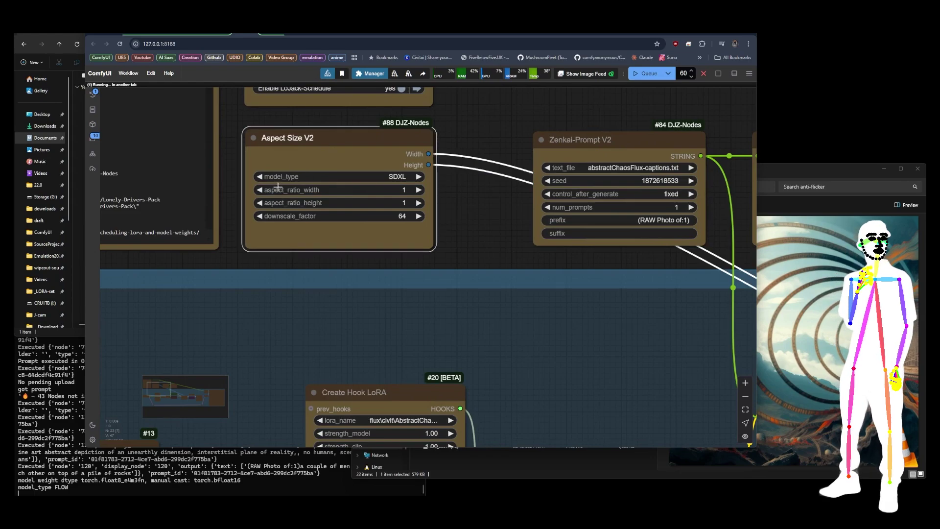
Step: Inspect the Set Hook Keyframes, Create Hook LoRA and Set CLIP Hooks nodes
scroll(282, 177, down, 6)
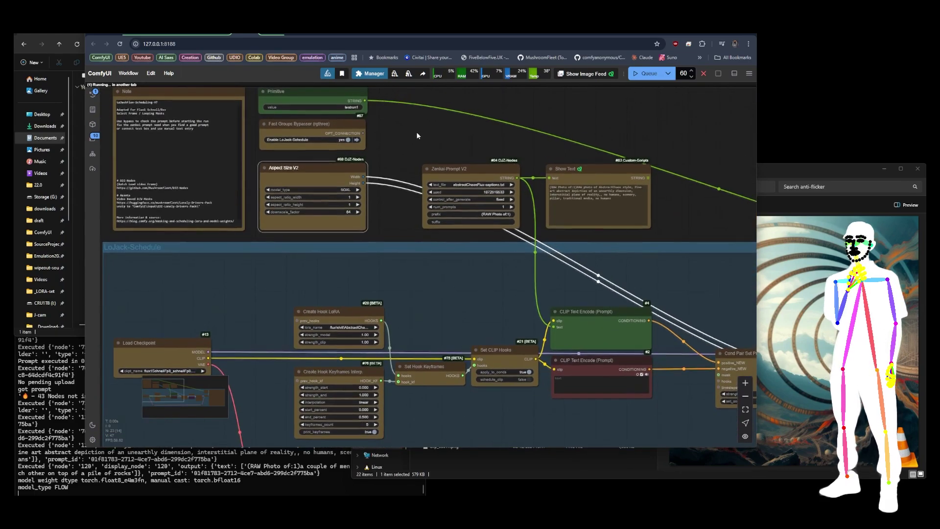
drag(416, 131, 423, 134)
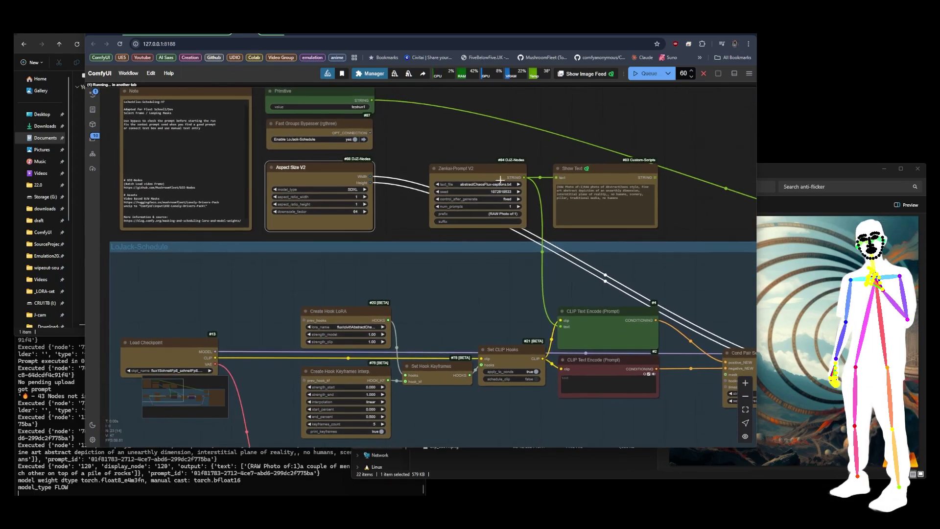
scroll(380, 311, up, 6)
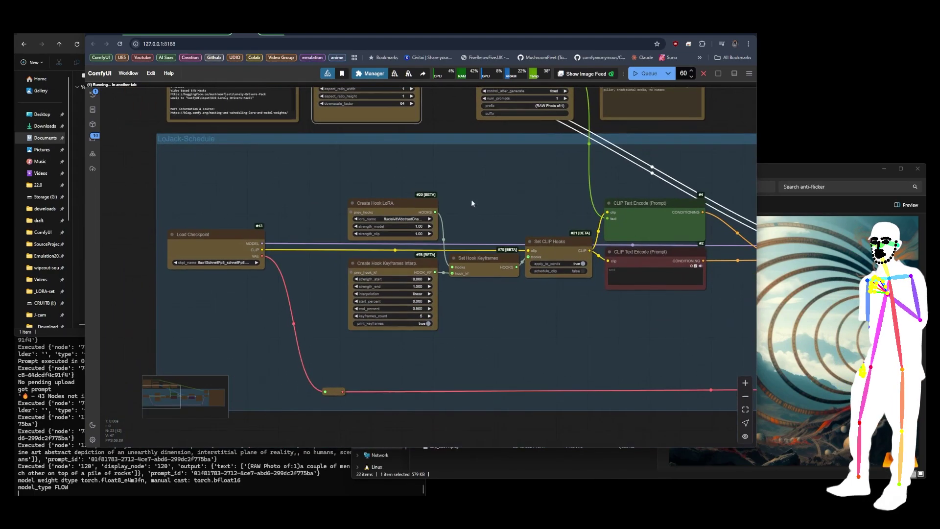
scroll(555, 174, down, 6)
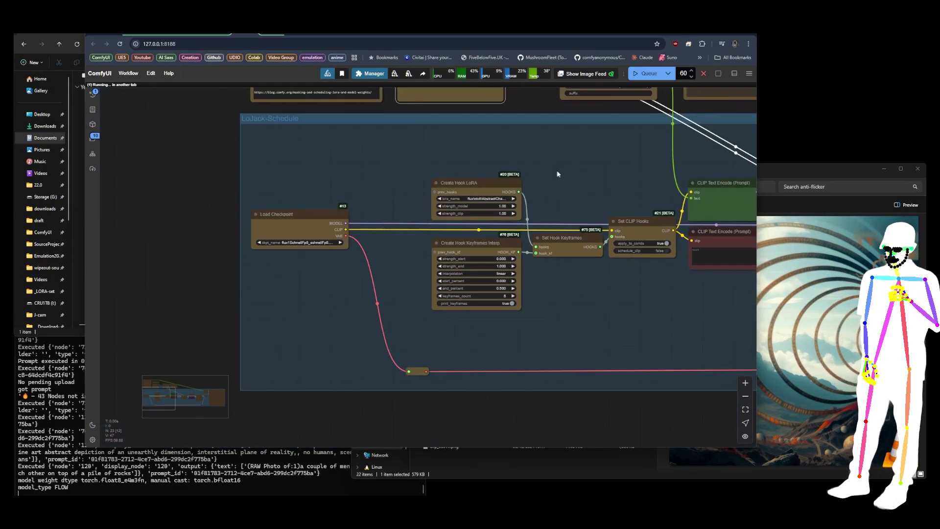
scroll(272, 258, up, 5)
scroll(268, 236, up, 3)
scroll(225, 211, down, 10)
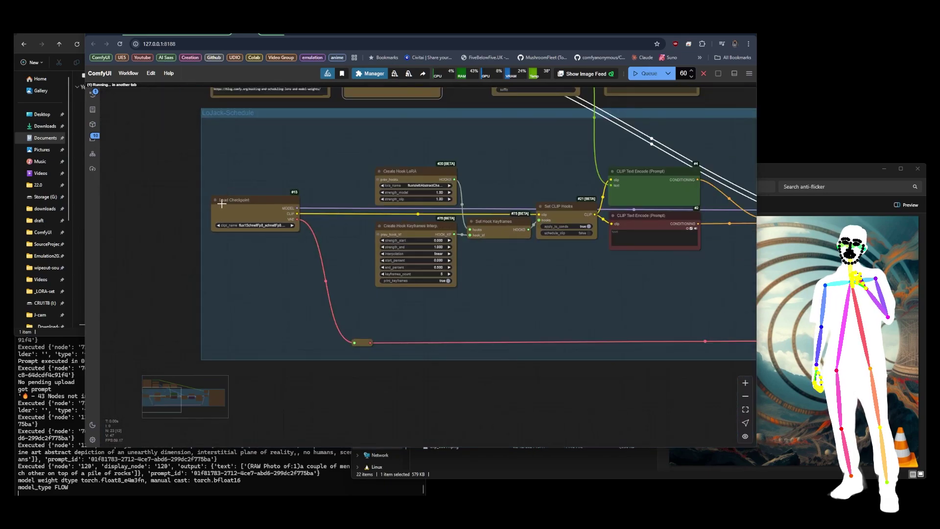
scroll(475, 288, up, 8)
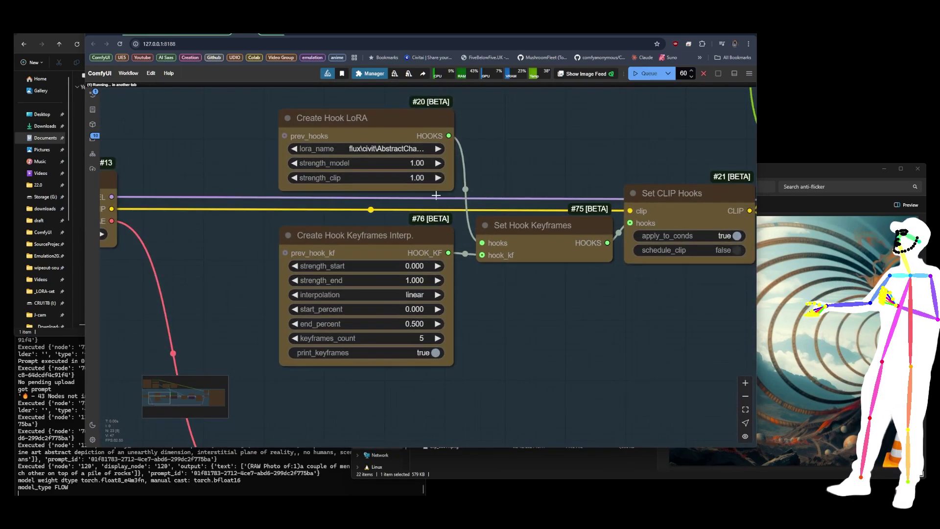
drag(475, 286, 495, 260)
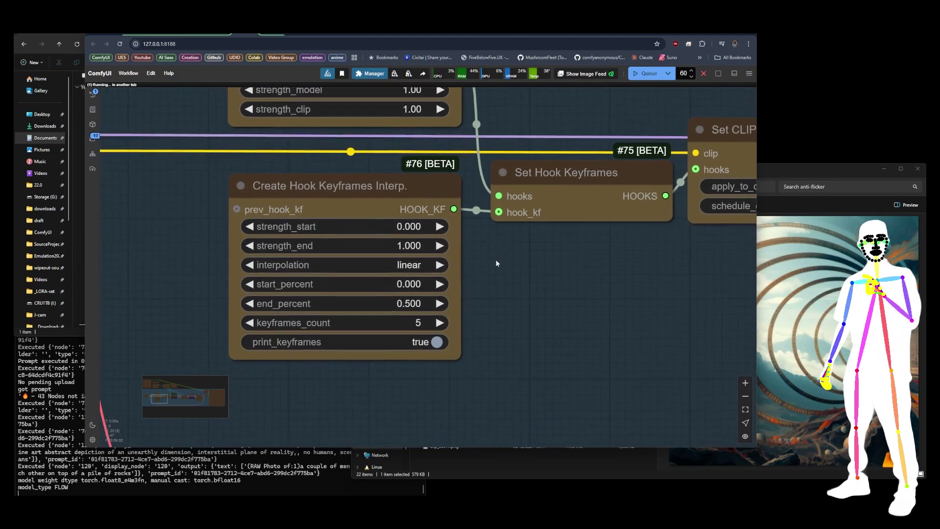
drag(507, 305, 592, 380)
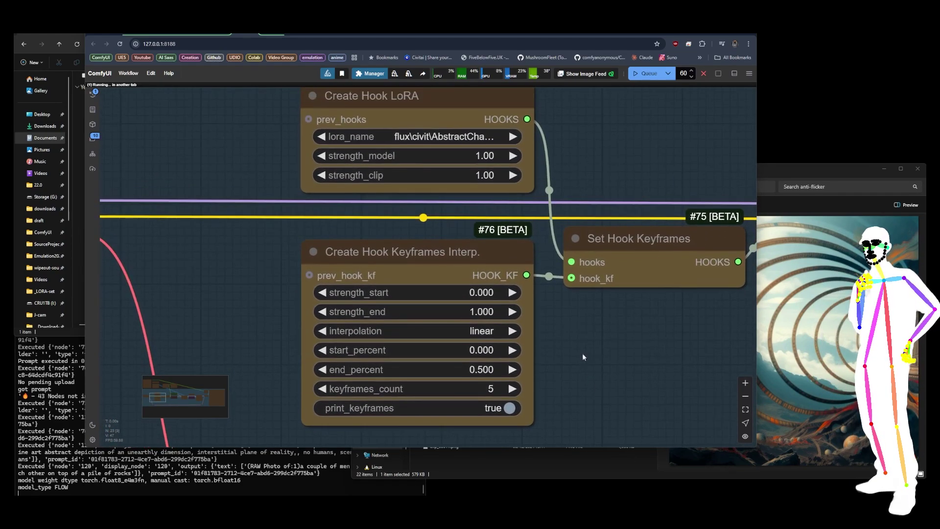
scroll(569, 333, down, 2)
drag(580, 338, 514, 337)
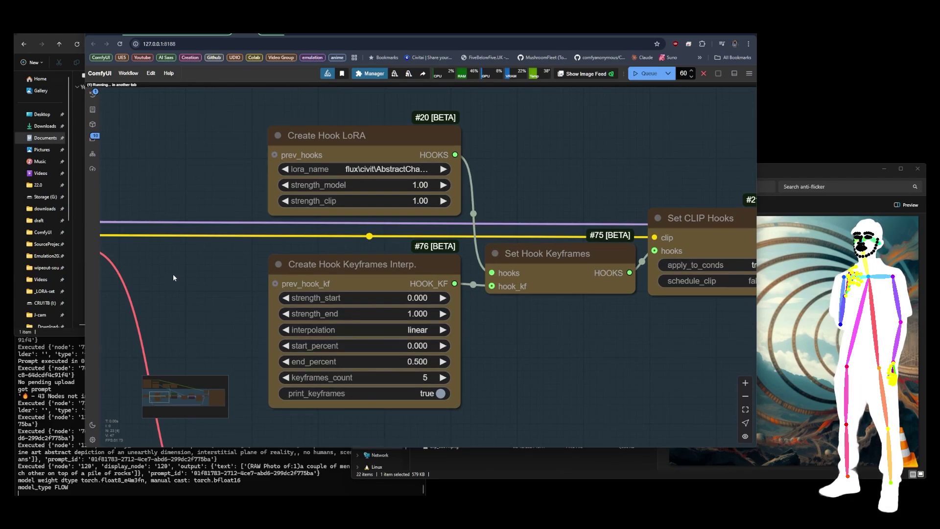
scroll(174, 277, down, 6)
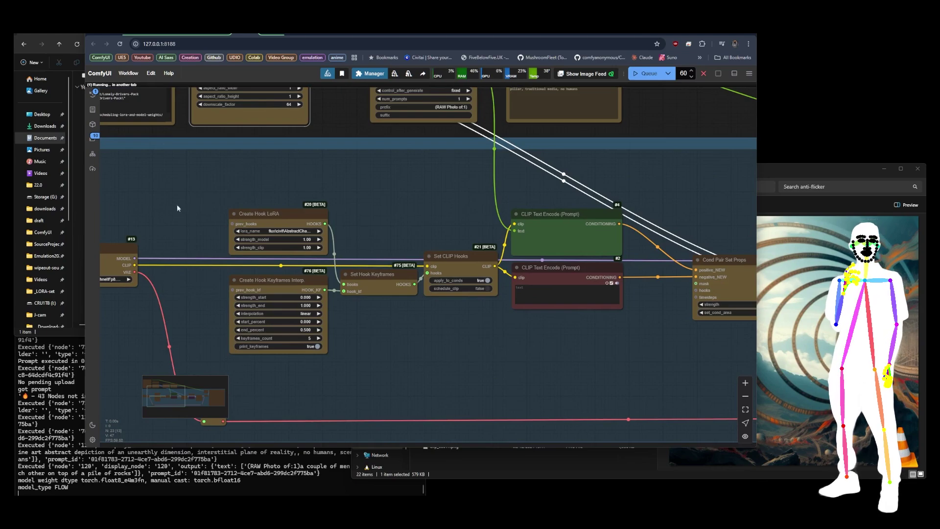
scroll(175, 202, down, 5)
scroll(650, 215, up, 8)
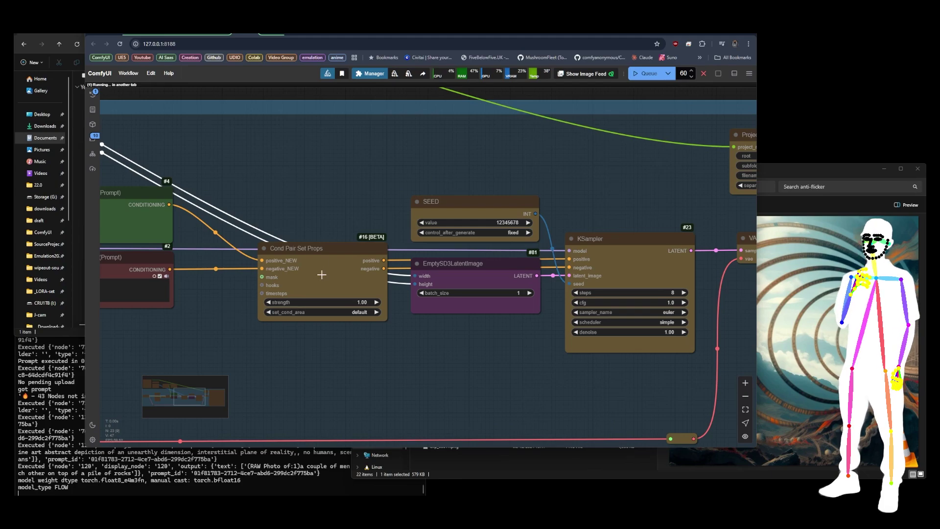
drag(322, 274, 321, 273)
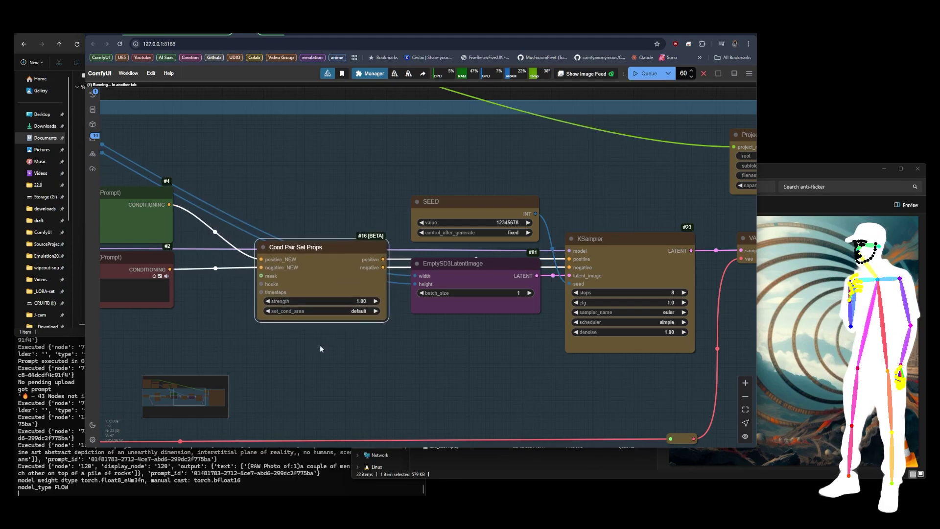
scroll(319, 348, down, 4)
scroll(275, 334, up, 5)
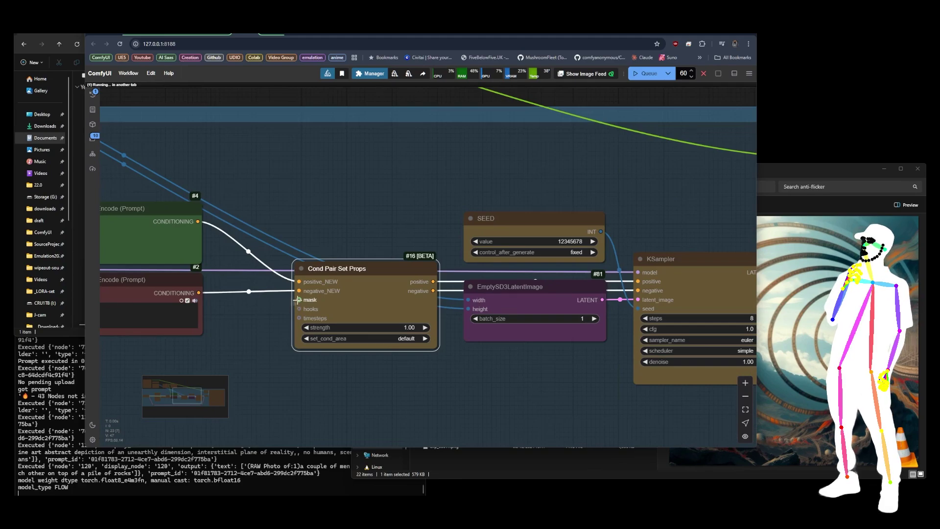
scroll(279, 195, down, 6)
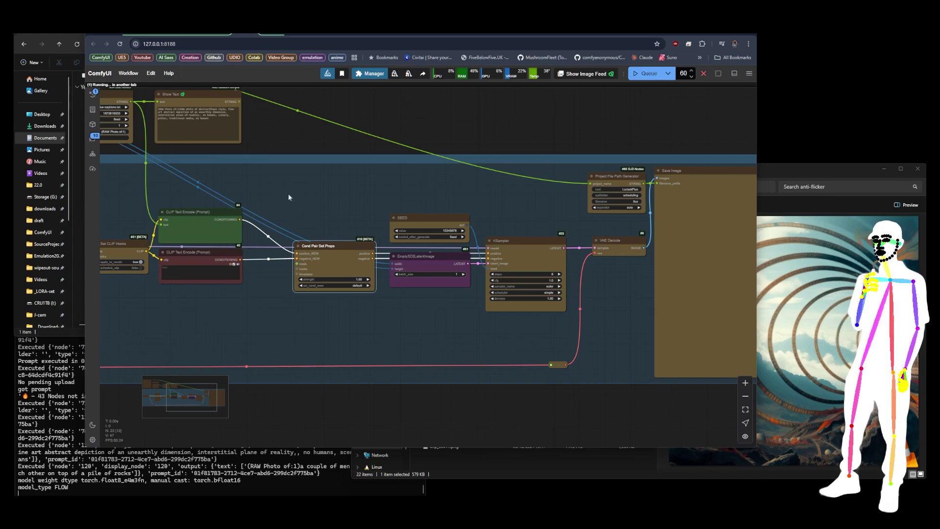
drag(282, 192, 428, 208)
scroll(428, 208, down, 3)
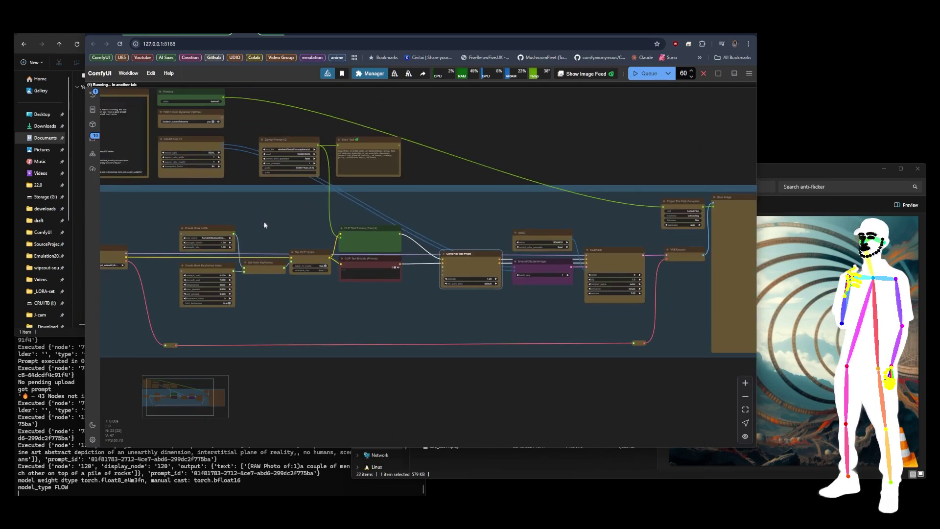
drag(264, 222, 322, 228)
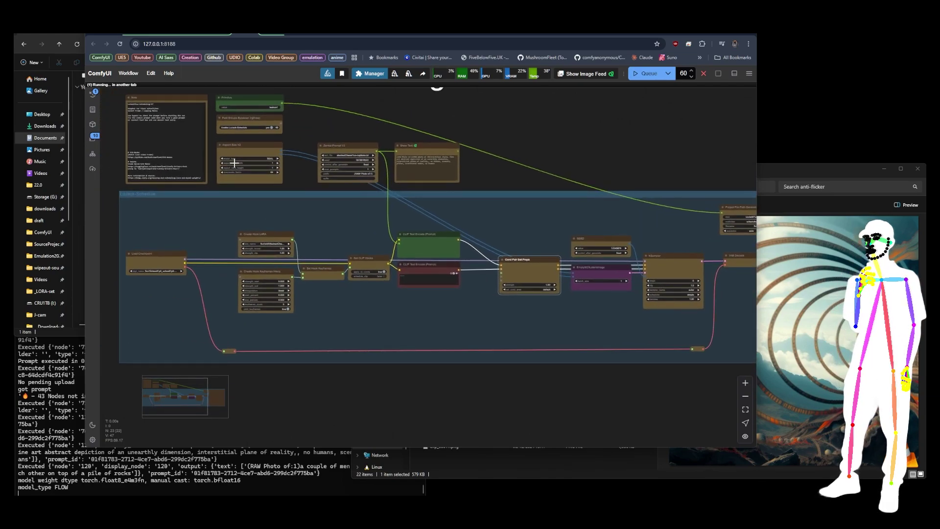
drag(547, 214, 277, 207)
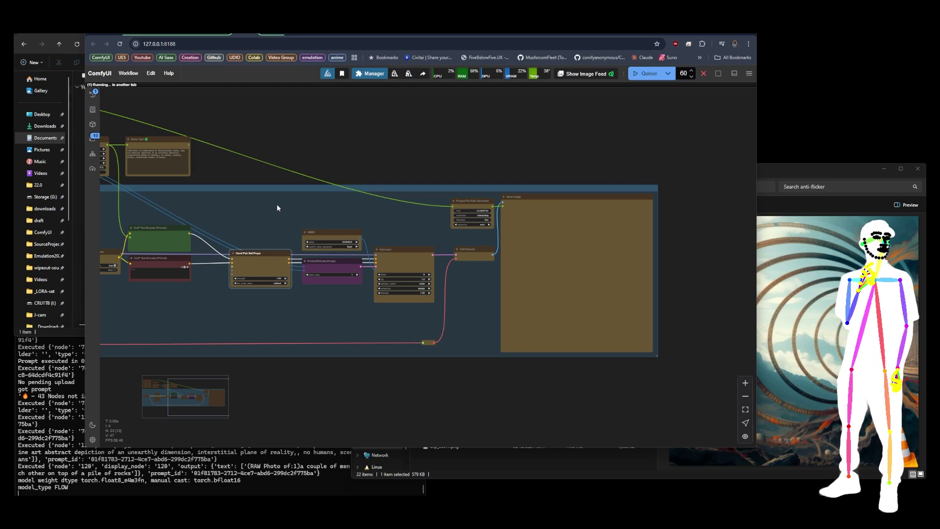
Step: Play clip_00007.mp4 from the anti-flicker folder, then close the video player
click(802, 173)
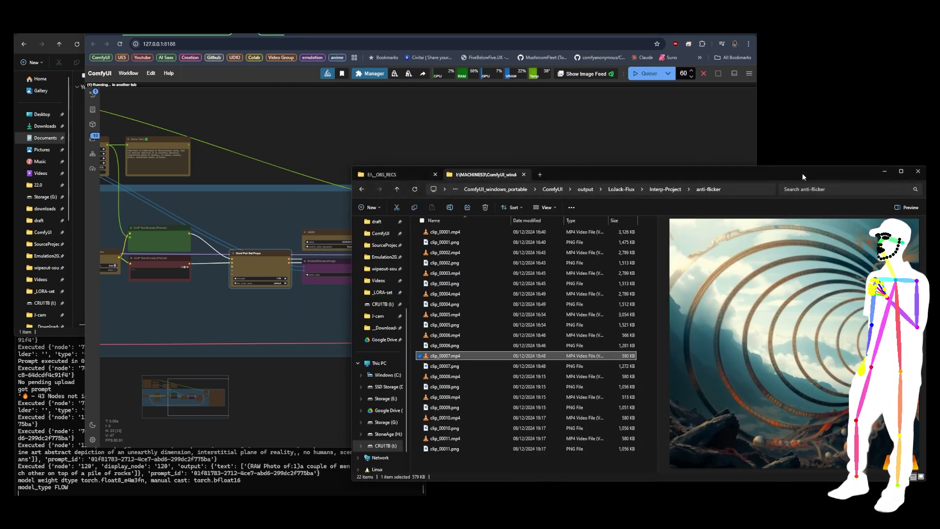
double_click(453, 354)
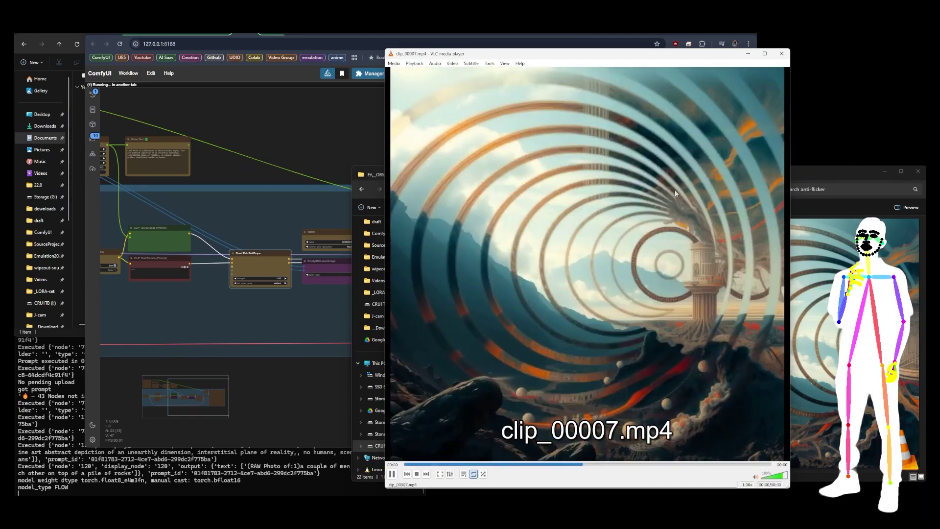
click(781, 53)
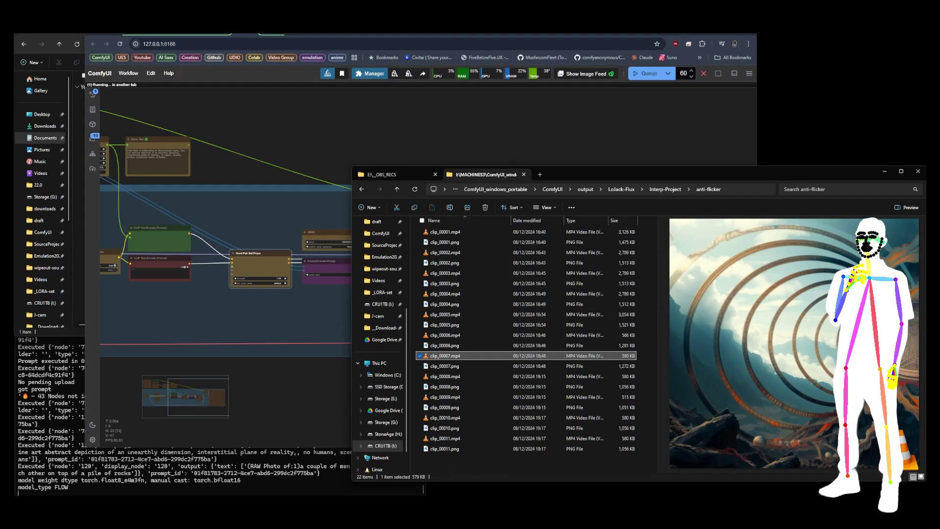
Step: Back in ComfyUI, zoom the Scheduling graph and select the KSampler node to check its settings
click(519, 143)
scroll(528, 141, down, 5)
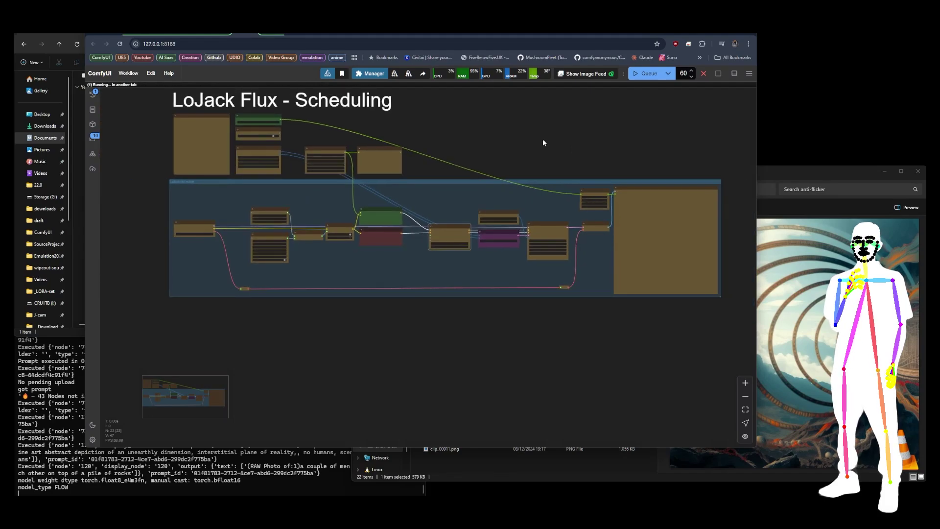
drag(543, 142, 545, 169)
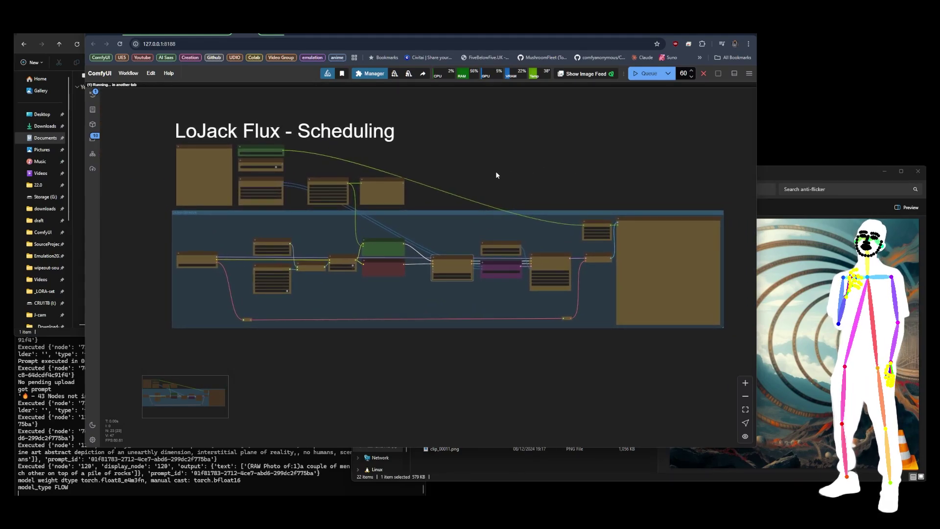
drag(487, 166, 482, 178)
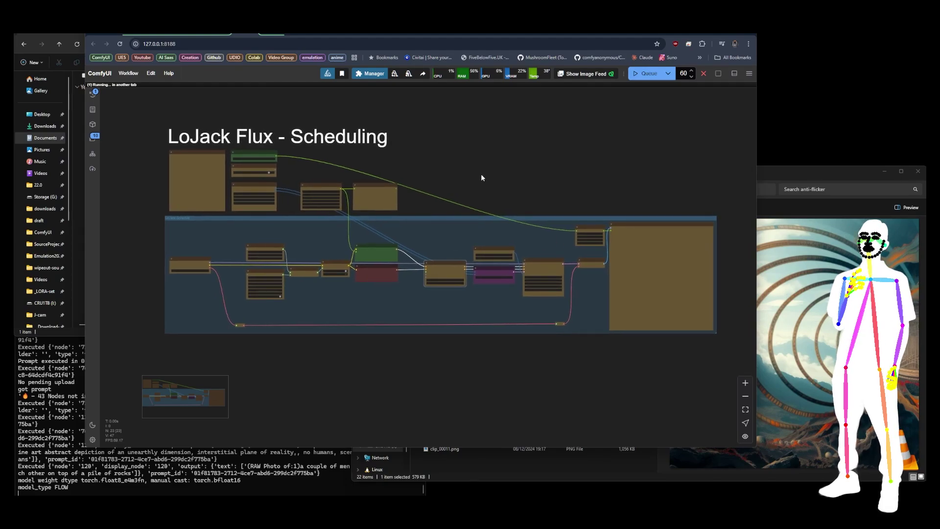
scroll(482, 177, up, 2)
scroll(486, 179, down, 2)
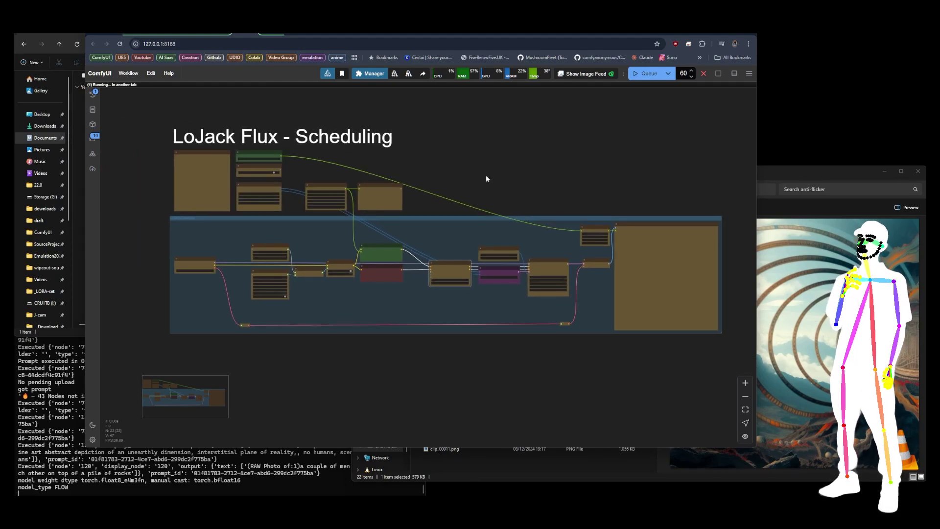
scroll(484, 175, up, 1)
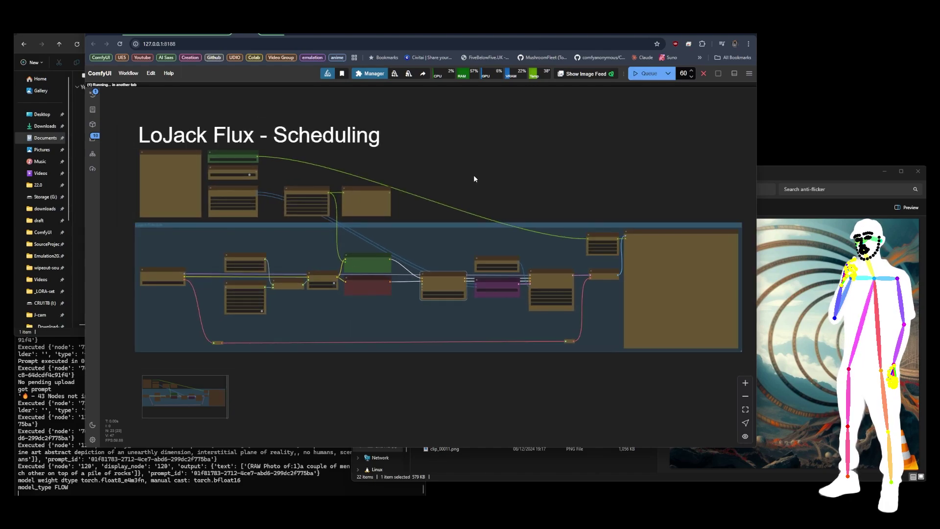
drag(474, 176, 474, 170)
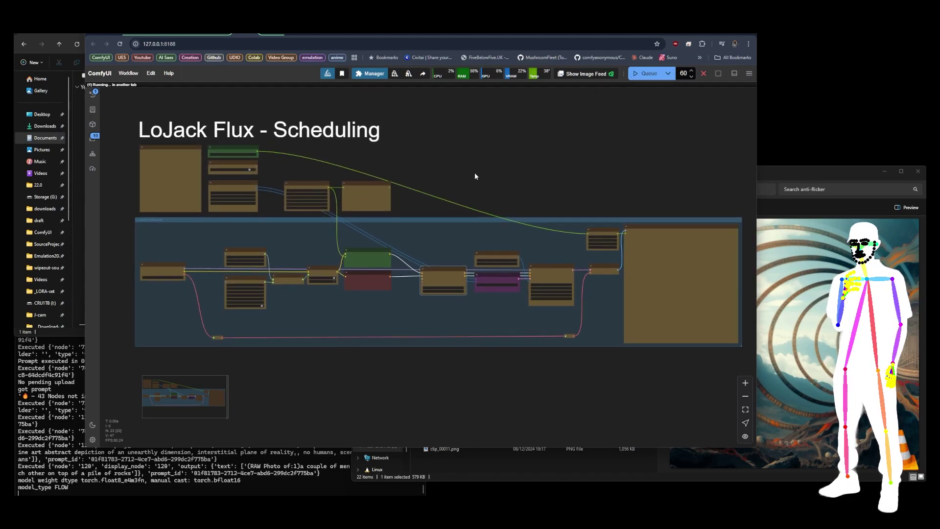
scroll(540, 274, up, 8)
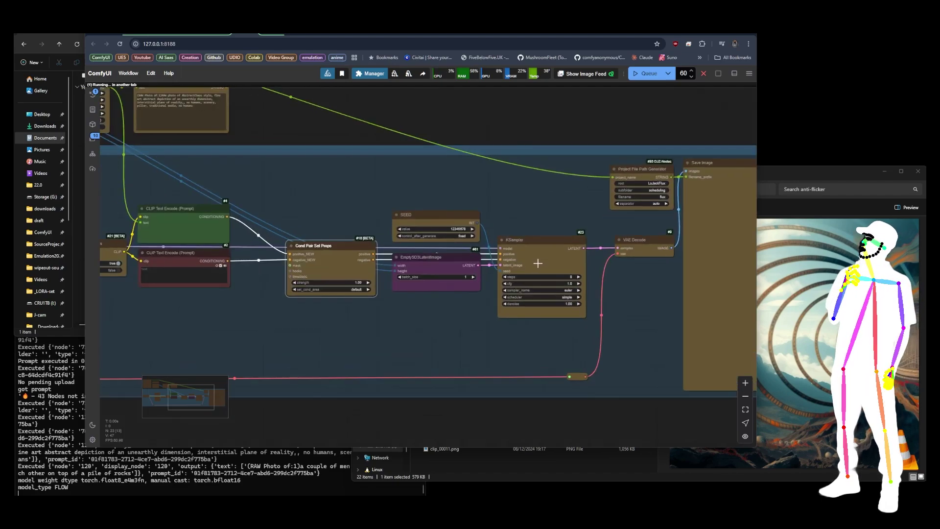
scroll(539, 259, up, 5)
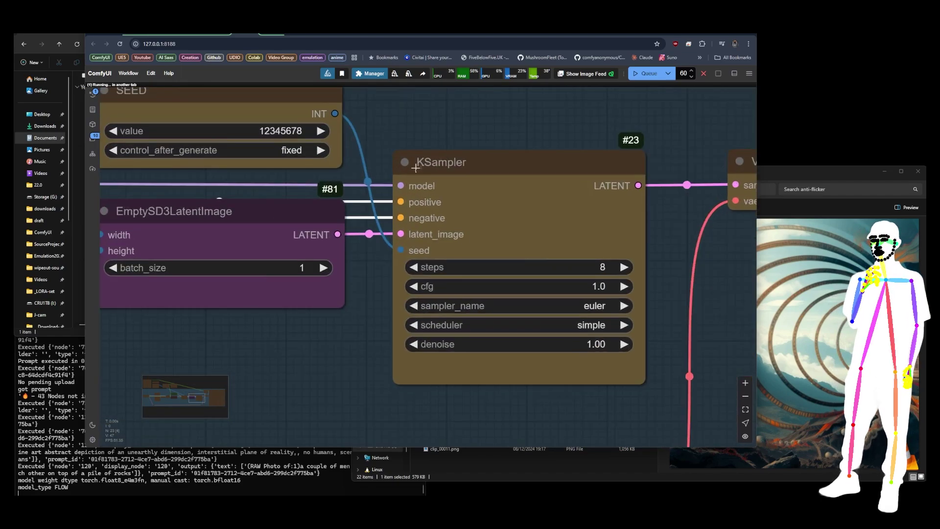
click(486, 166)
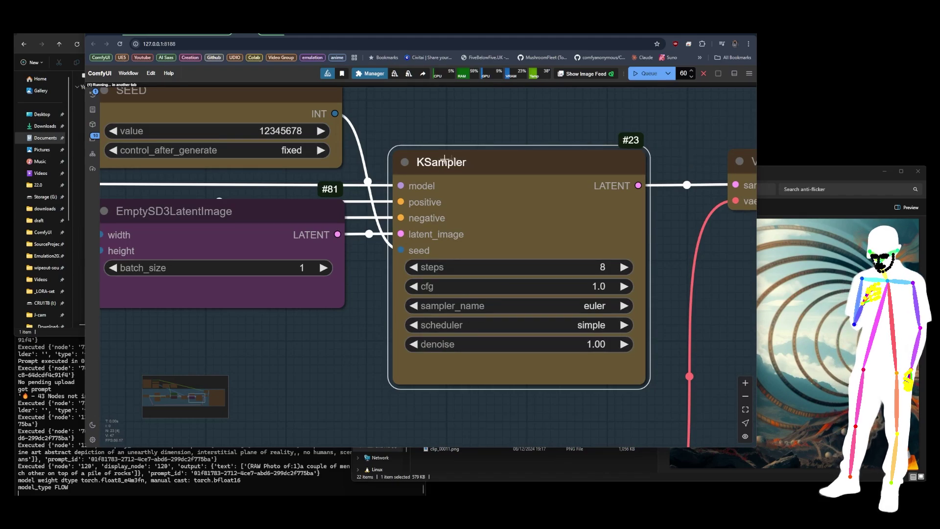
Step: Pan out to the Scheduling title, deselect, and switch to the rendering LoJack Flux - Mask workflow
scroll(514, 182, down, 8)
drag(348, 160, 390, 210)
scroll(401, 208, down, 2)
mouse_move(441, 171)
mouse_down()
mouse_move(440, 163)
mouse_move(455, 181)
mouse_up()
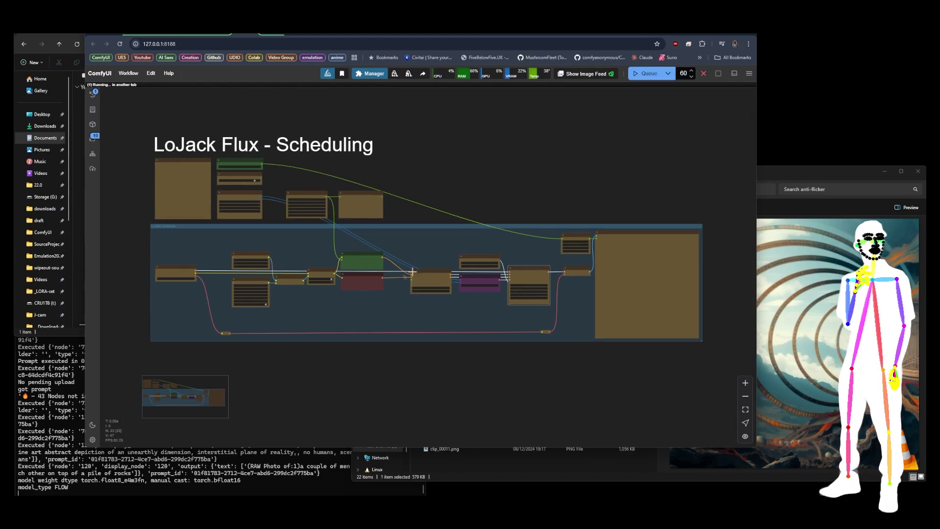
scroll(199, 278, up, 5)
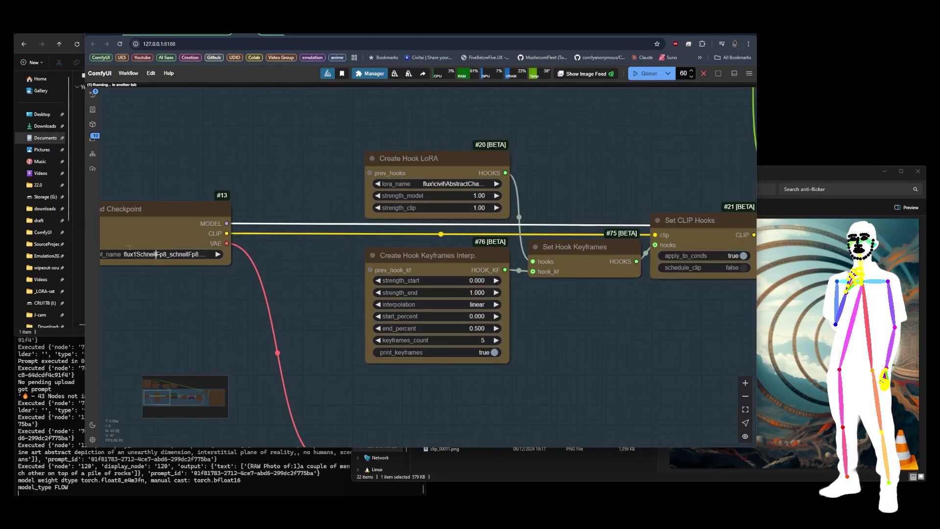
scroll(136, 179, down, 5)
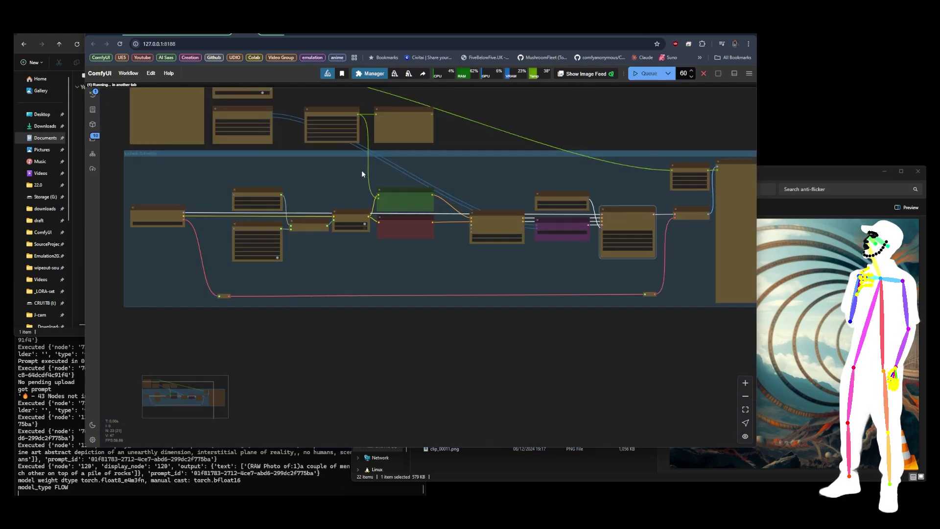
scroll(465, 173, down, 2)
drag(465, 174, 400, 207)
scroll(404, 210, down, 1)
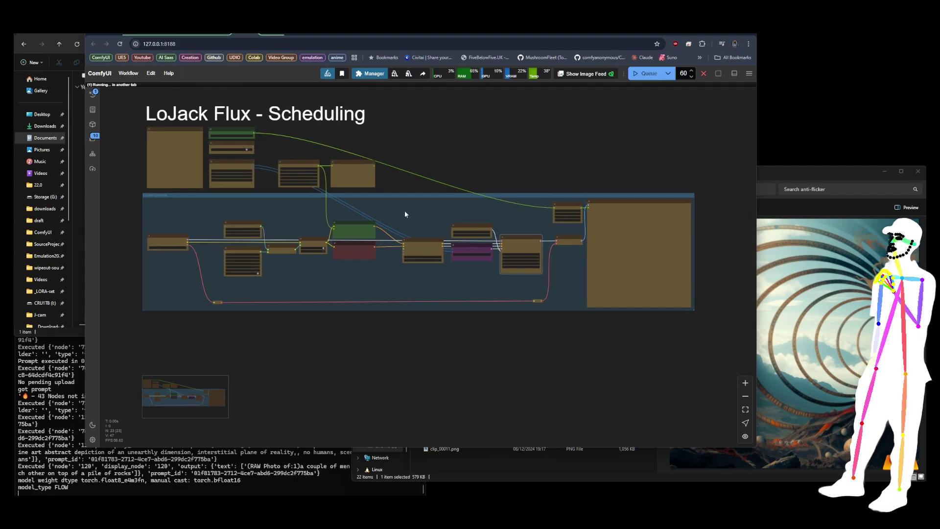
click(405, 214)
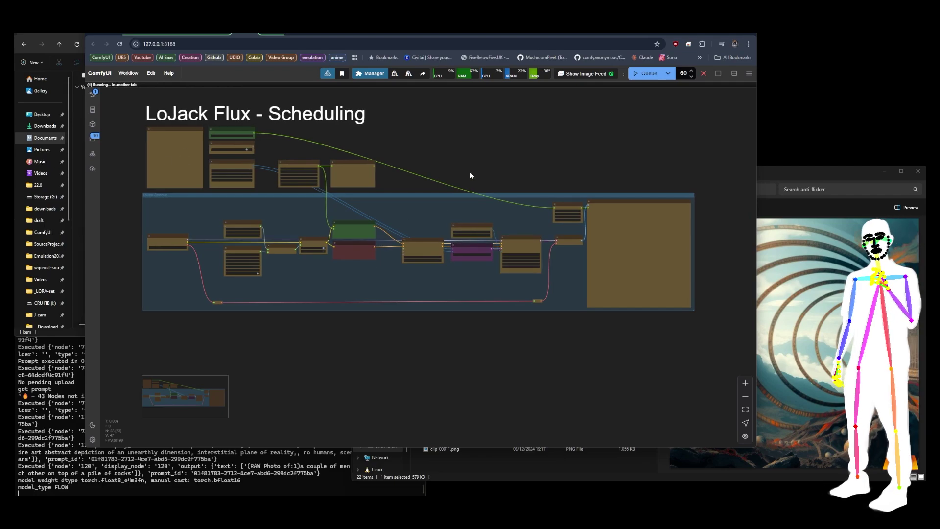
click(214, 33)
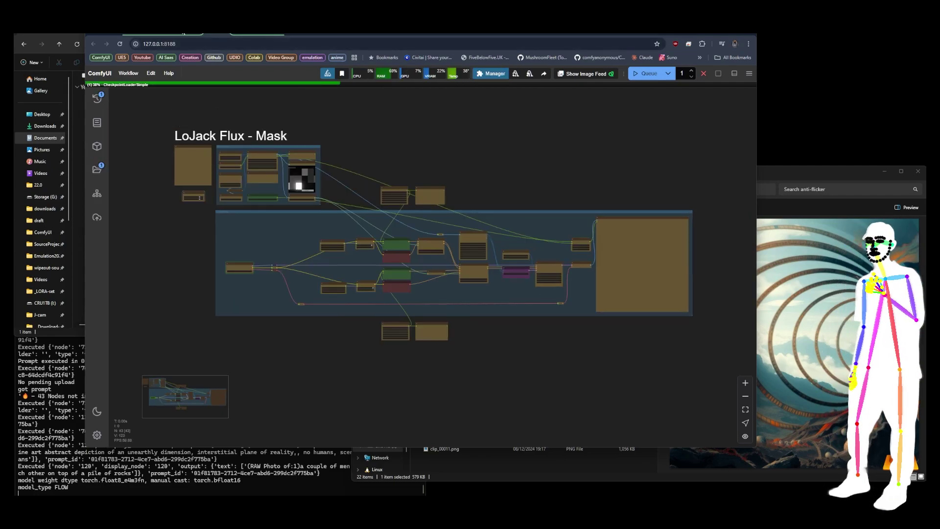
Step: Scroll through the blog.comfy.org LoRA masking article, then move to the LojackFlux GitHub README
click(185, 34)
scroll(455, 156, down, 4)
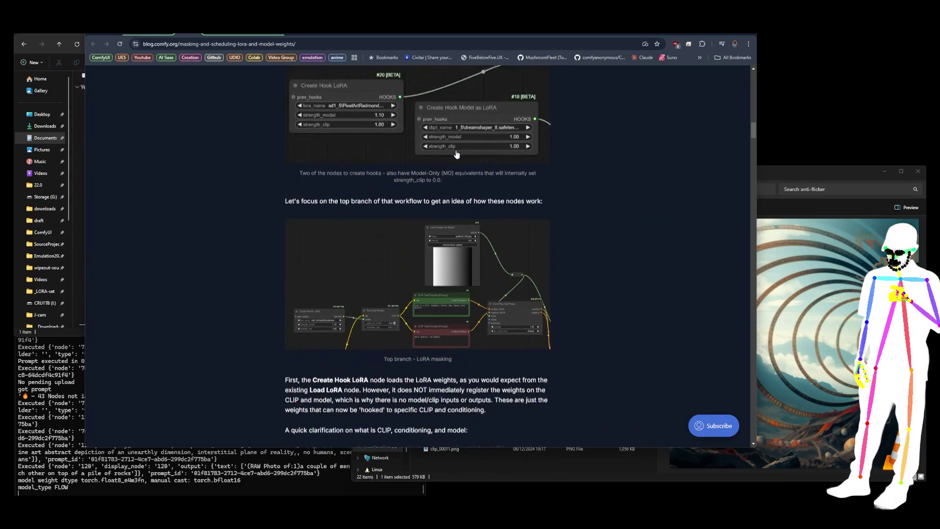
scroll(457, 155, down, 10)
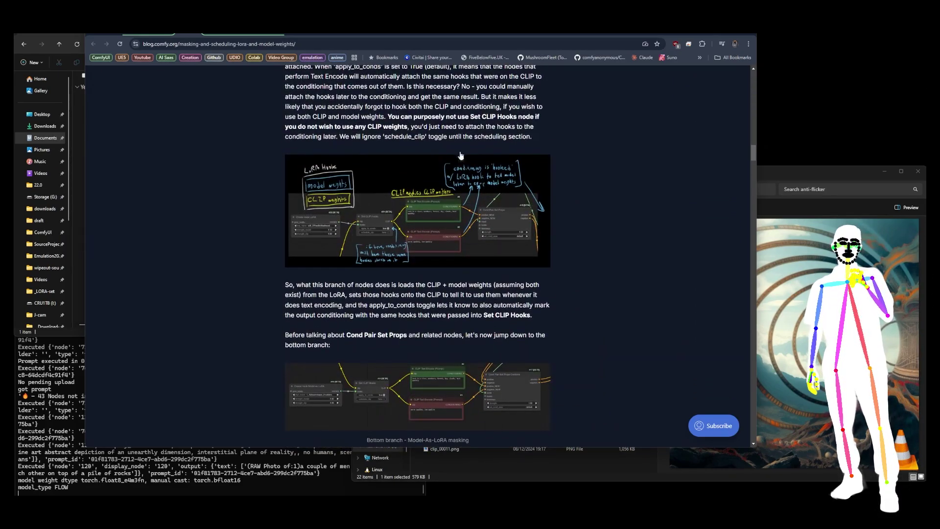
scroll(463, 195, down, 5)
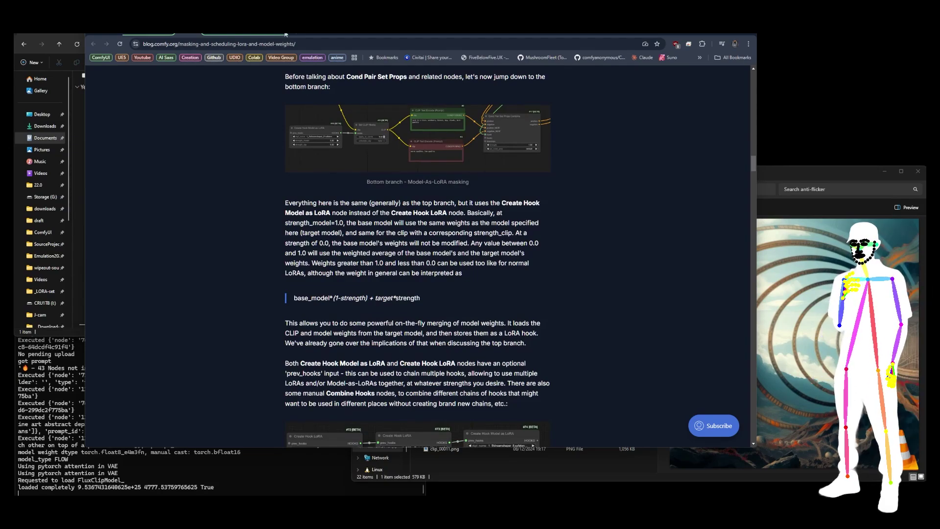
key(ctrl+Tab)
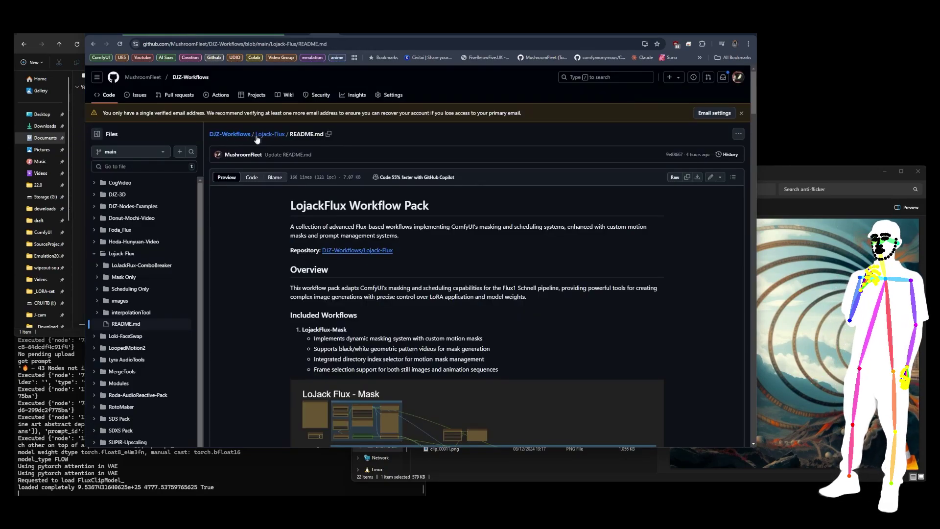
Step: Scroll the LojackFlux README to the Motion Mask Examples and back up, then go to Civitai
scroll(545, 171, down, 8)
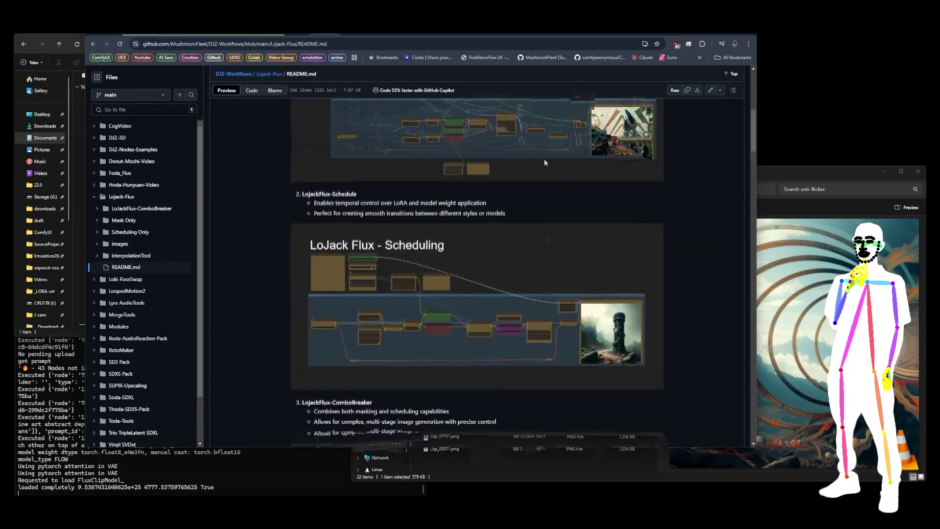
scroll(544, 175, down, 6)
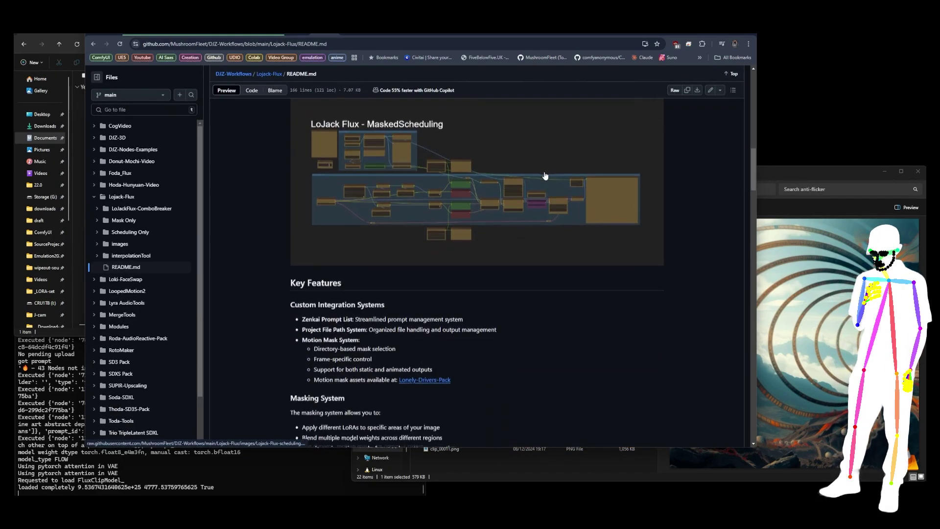
scroll(545, 175, down, 9)
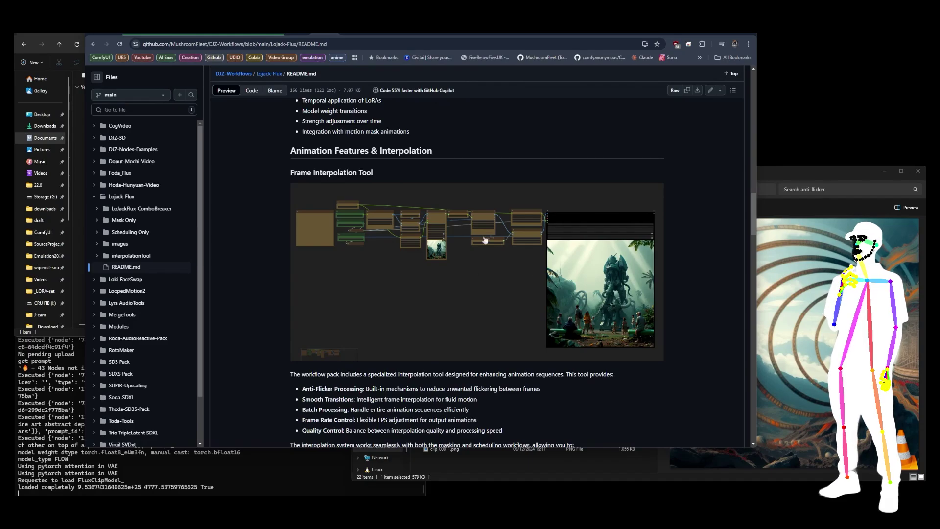
scroll(493, 239, down, 10)
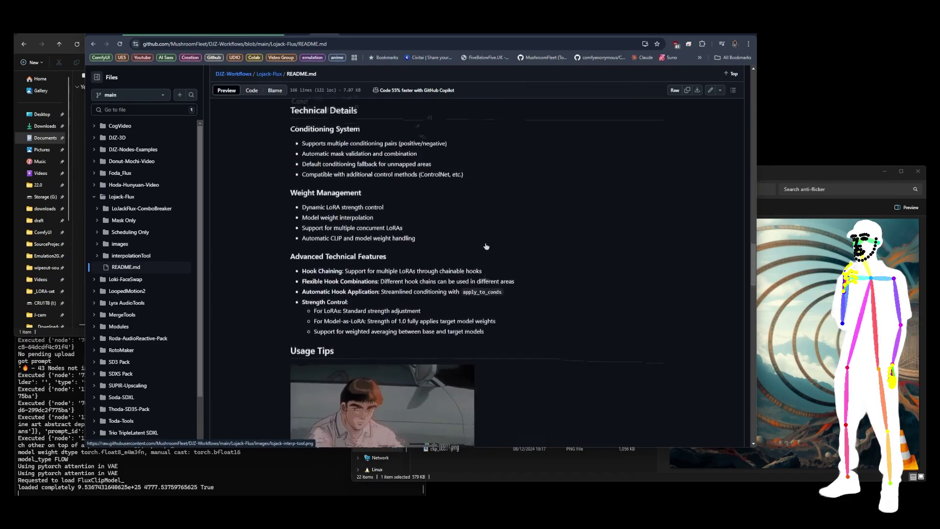
scroll(486, 250, down, 12)
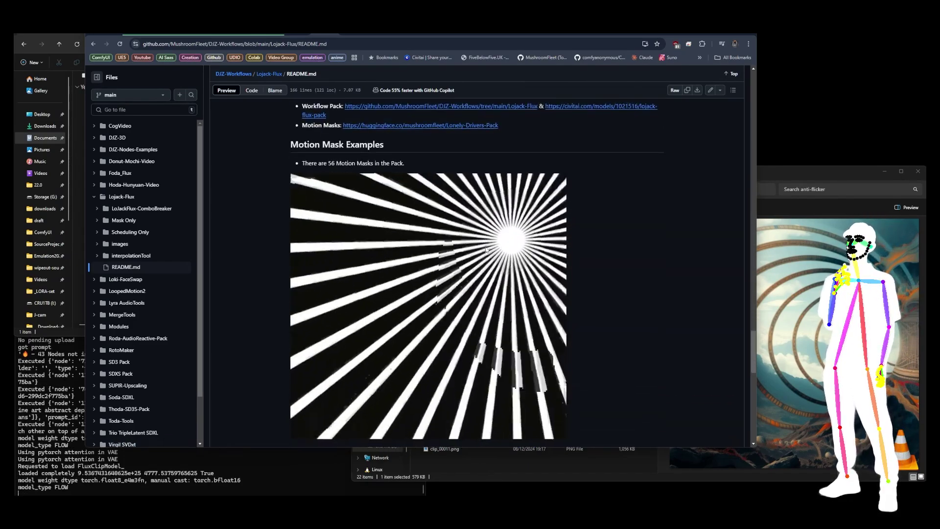
scroll(604, 263, down, 6)
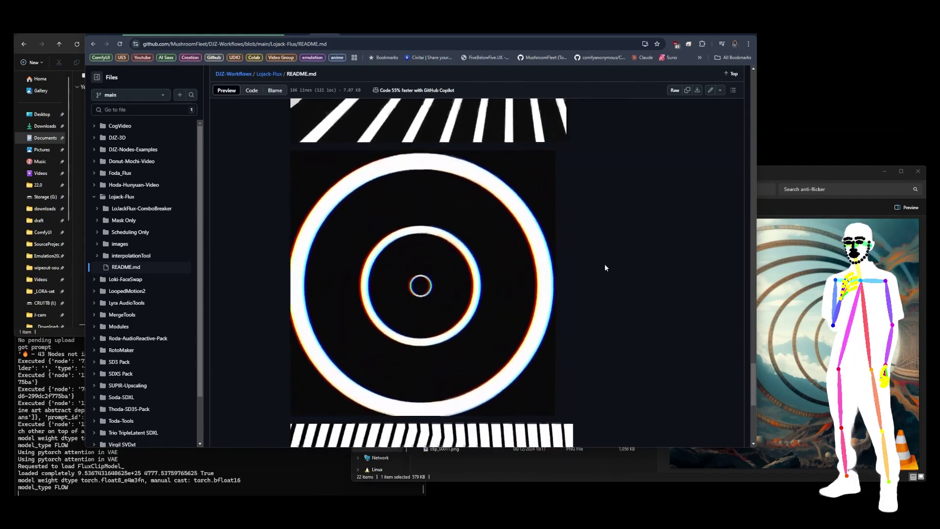
scroll(605, 264, down, 5)
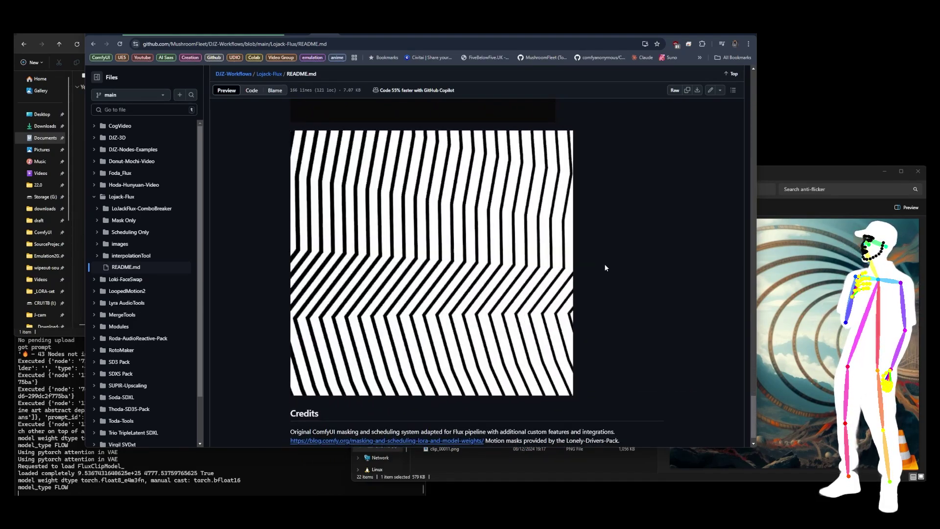
scroll(605, 264, up, 10)
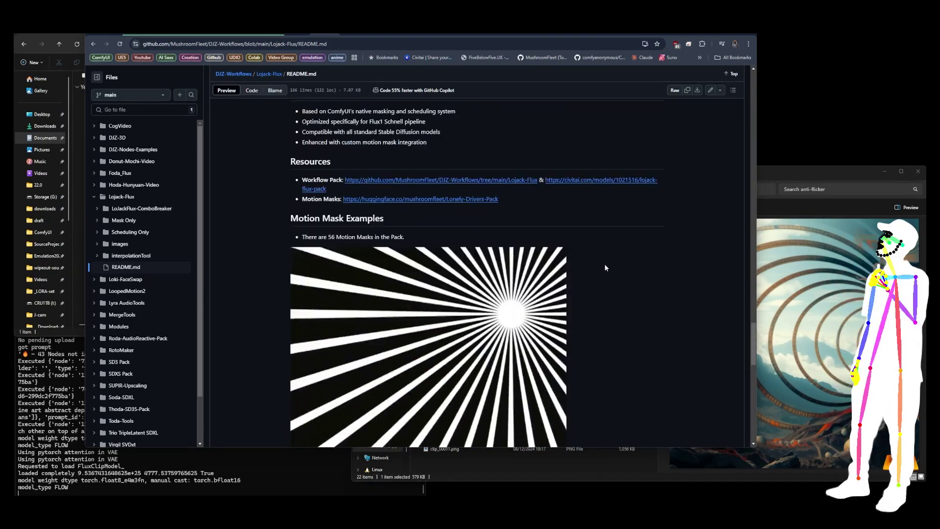
scroll(605, 267, up, 15)
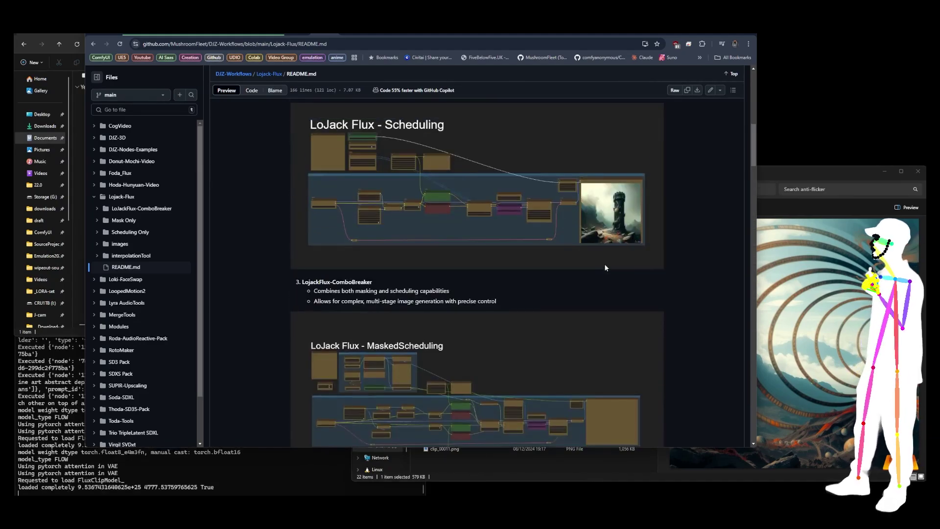
scroll(606, 267, up, 10)
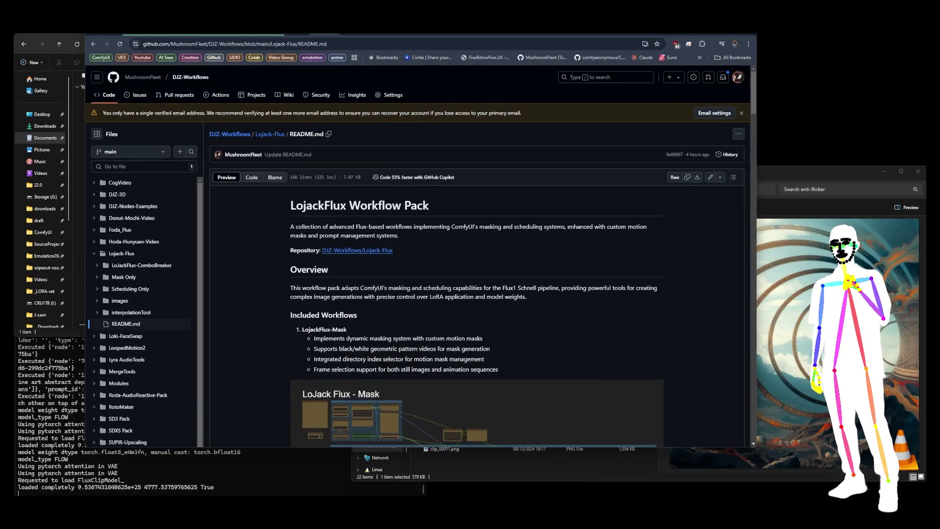
key(ctrl+Tab)
Step: Scroll the LoJack-Flux Pack page to view its 32.82 MB Flux.1 D workflow download details
scroll(399, 205, up, 10)
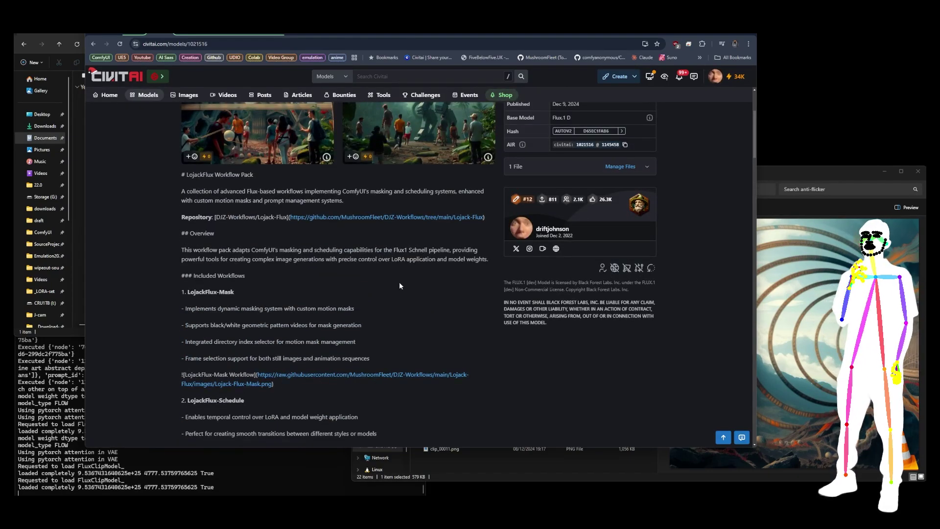
scroll(399, 283, down, 6)
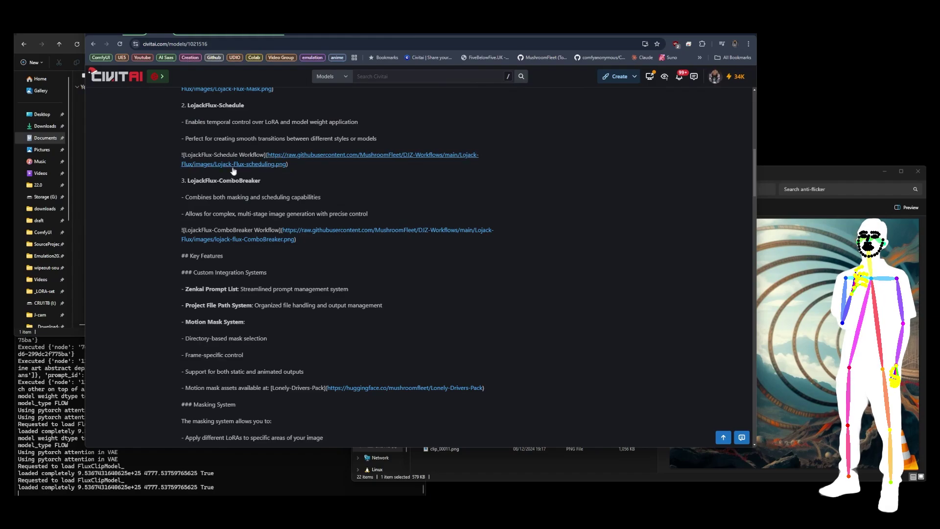
scroll(343, 244, up, 10)
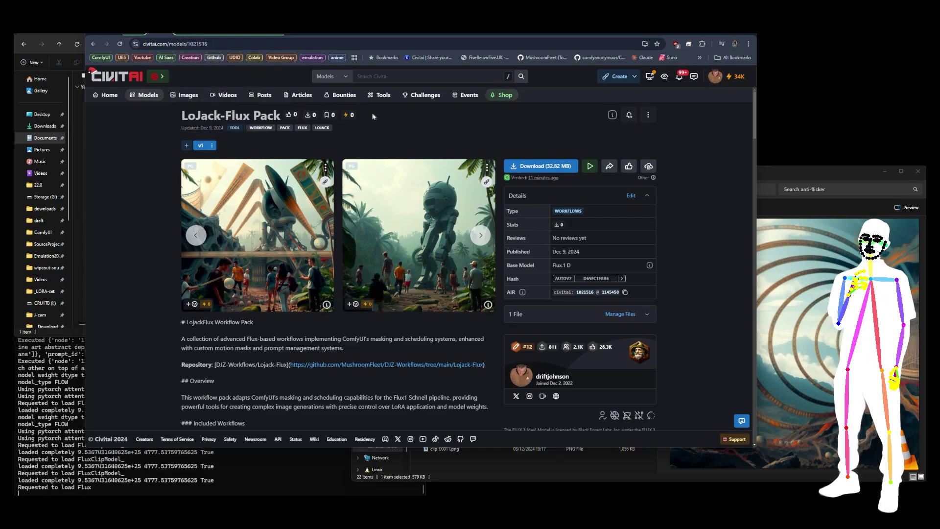
Step: Cycle to the hook masking blog article, scroll through it, then return to the LoJack Flux - Mask tab
key(ctrl+Tab)
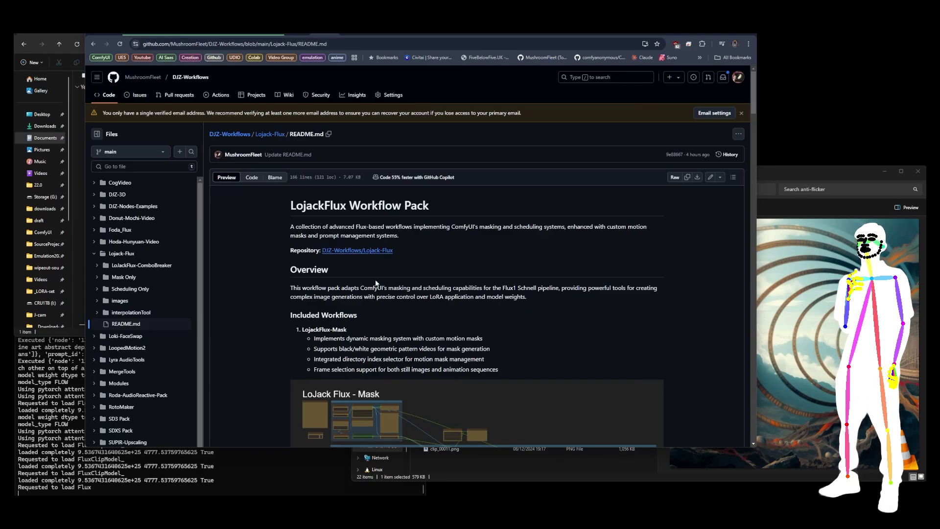
key(ctrl+Tab)
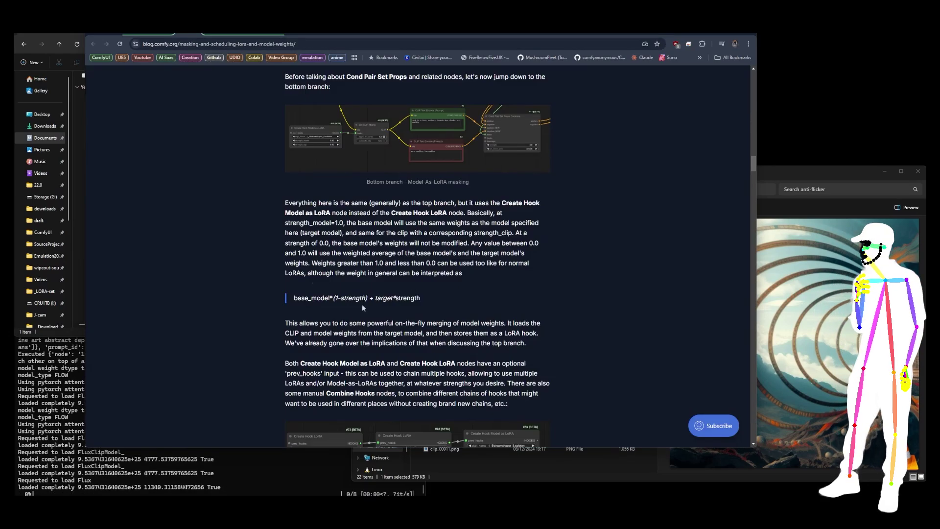
scroll(421, 263, up, 20)
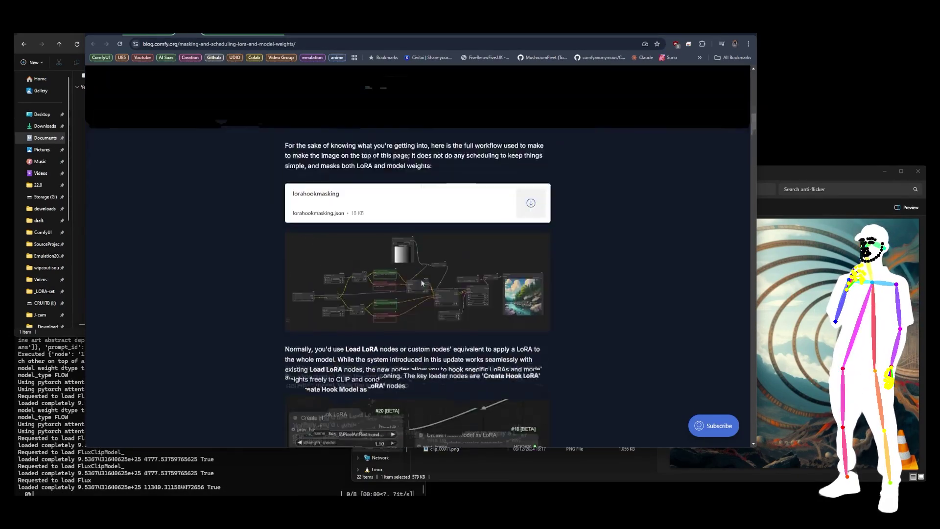
scroll(421, 266, up, 15)
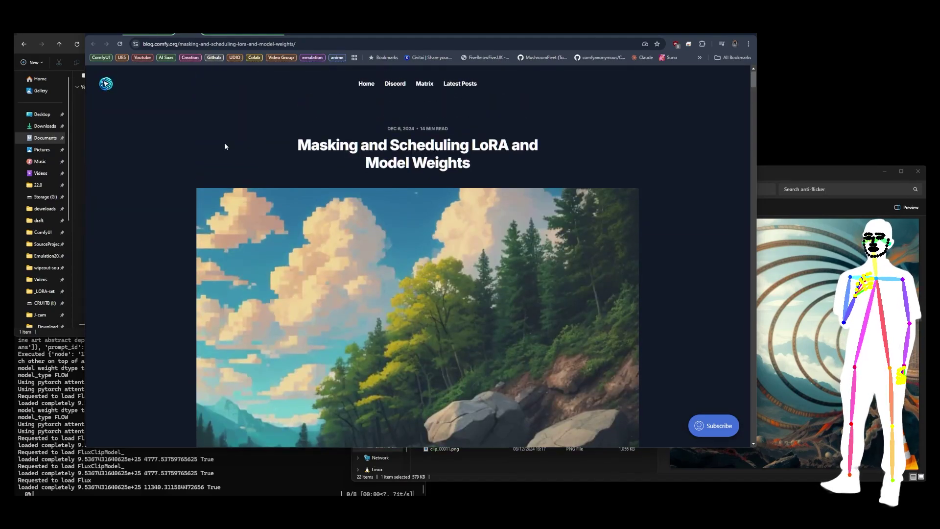
scroll(459, 145, down, 10)
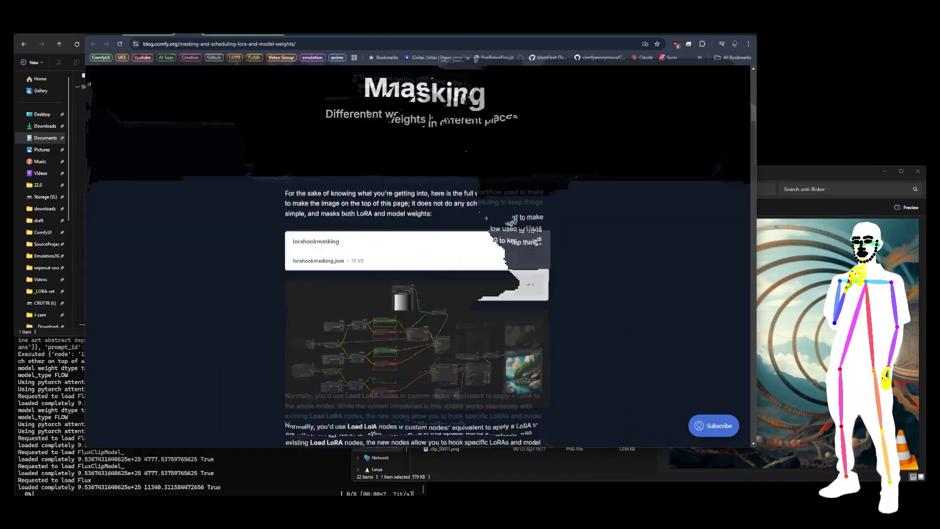
scroll(459, 145, down, 20)
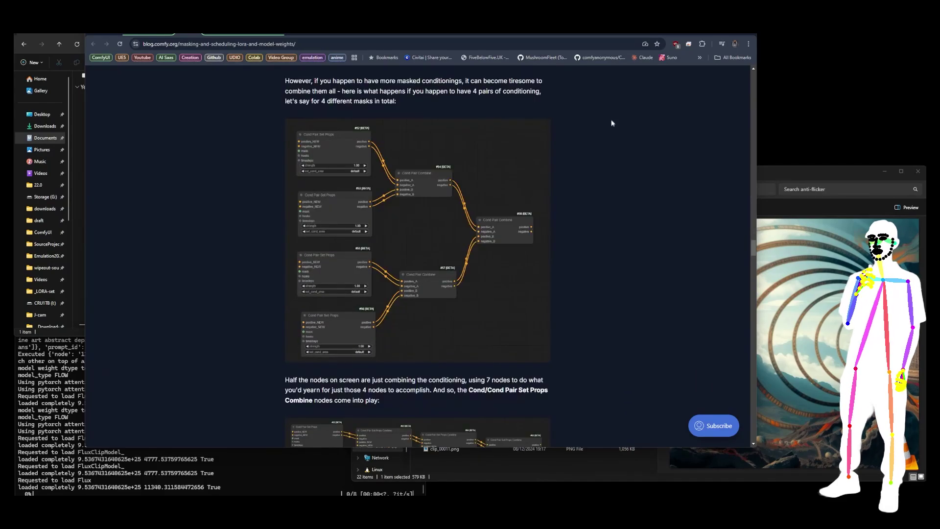
scroll(462, 206, down, 8)
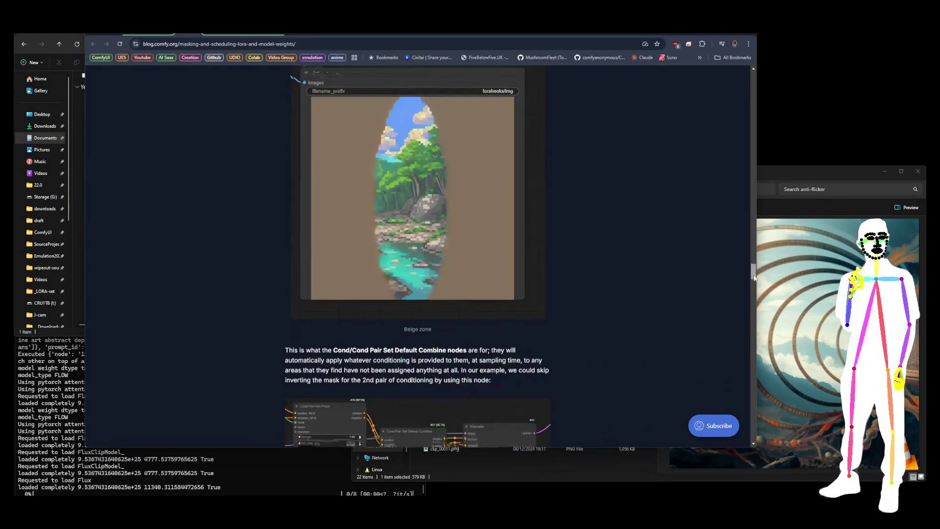
scroll(461, 206, up, 5)
scroll(461, 206, down, 1)
scroll(461, 206, up, 3)
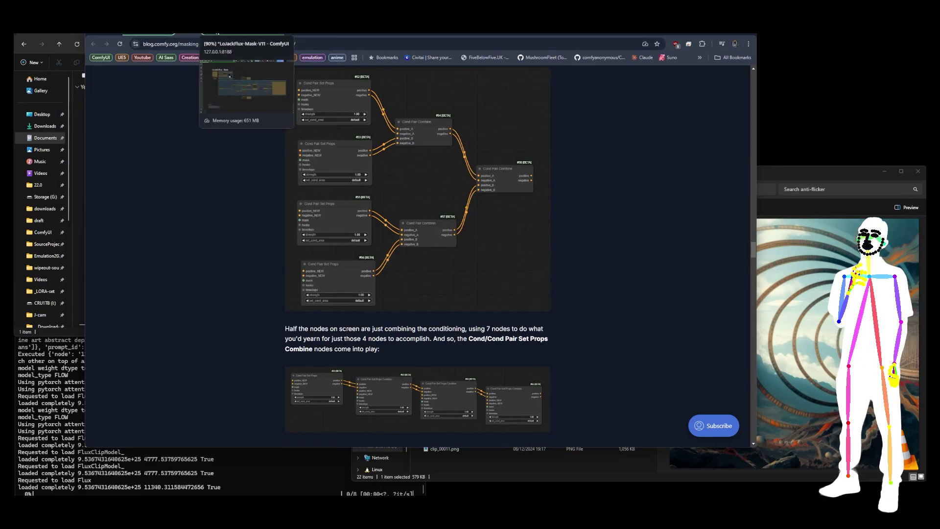
click(219, 38)
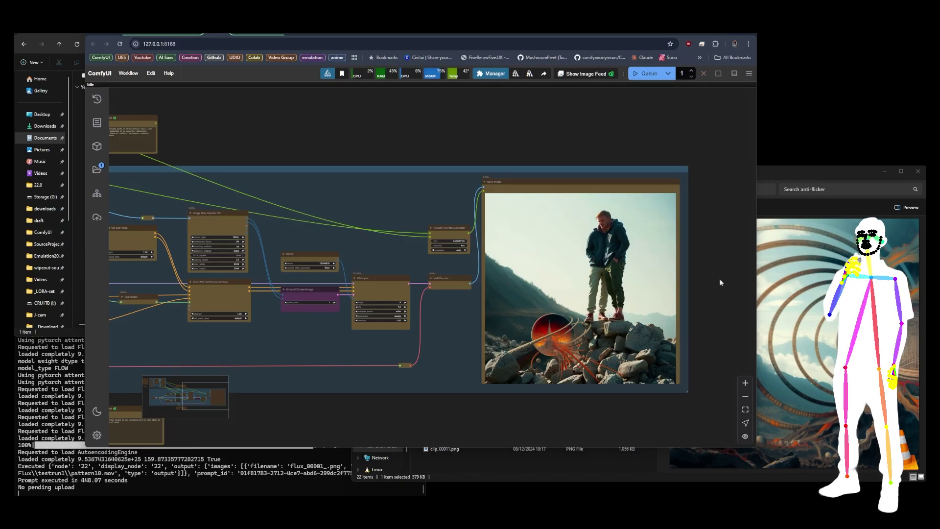
Step: Zoom in on the finished Save Image render and the mask Preview Image node
scroll(647, 293, up, 12)
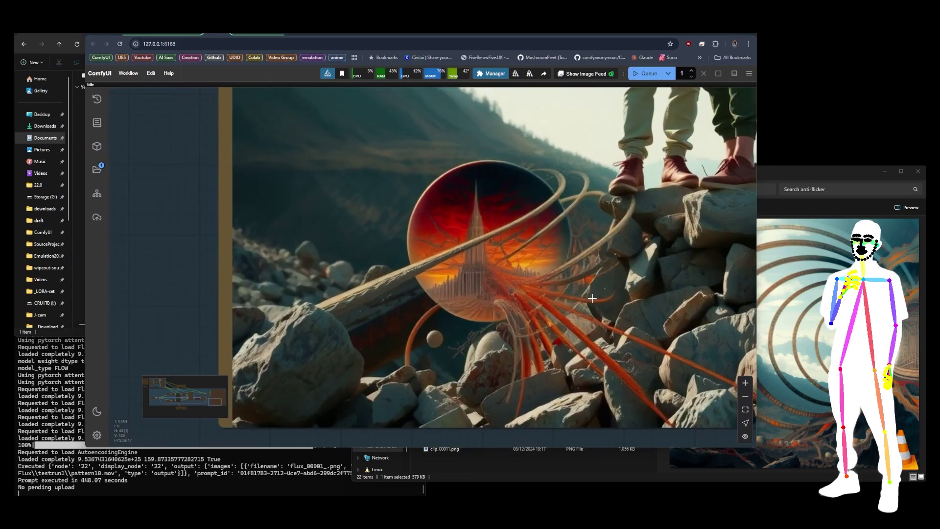
scroll(412, 275, down, 10)
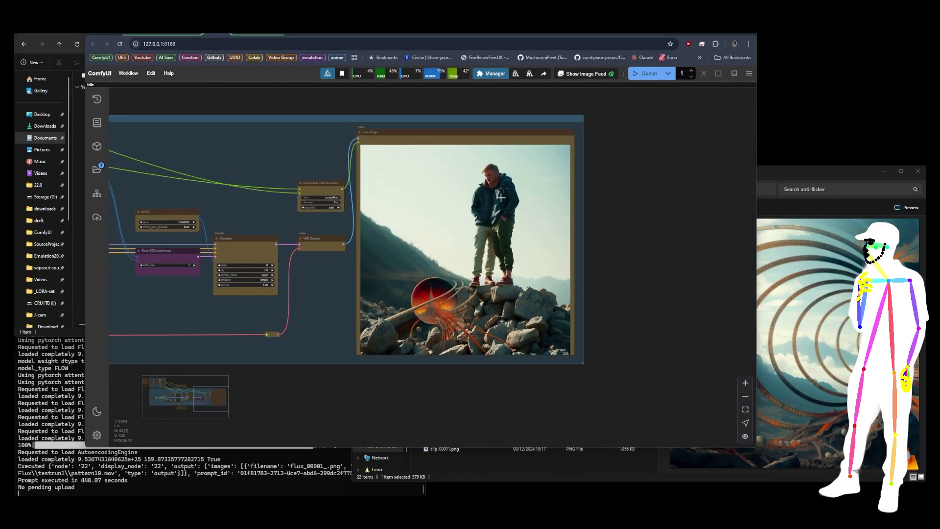
scroll(504, 189, up, 8)
scroll(583, 294, down, 12)
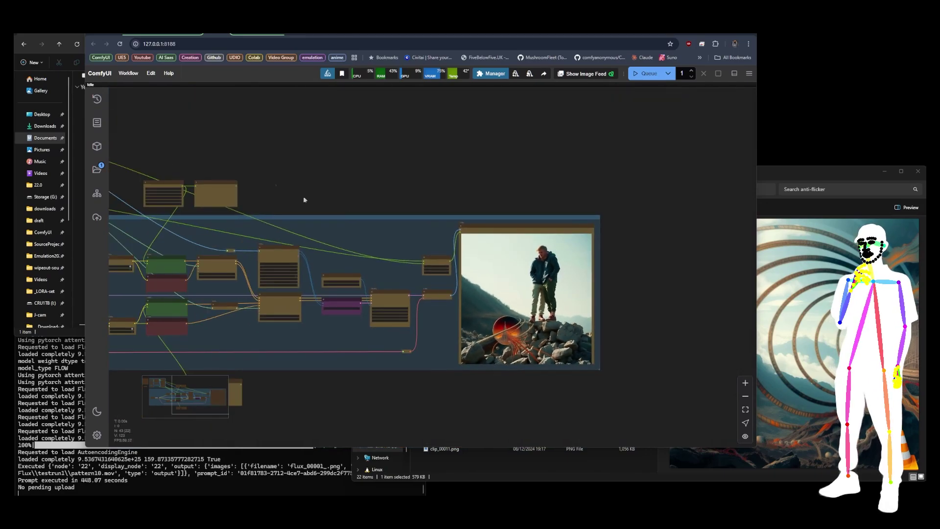
scroll(538, 189, up, 3)
scroll(365, 233, up, 8)
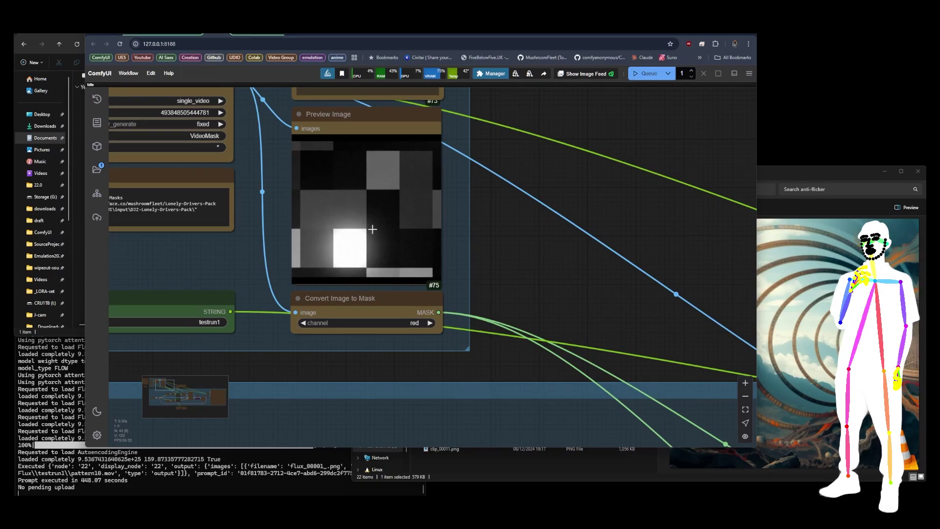
scroll(275, 173, down, 5)
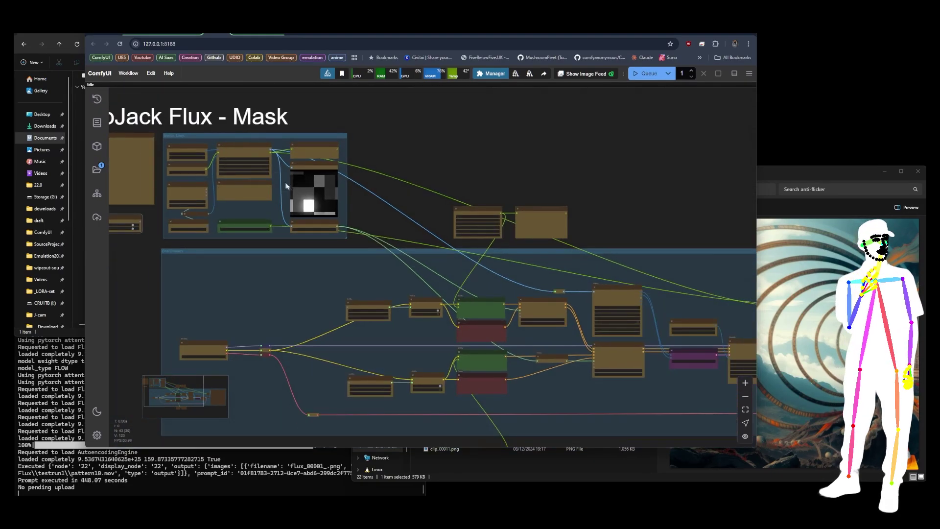
scroll(265, 154, down, 8)
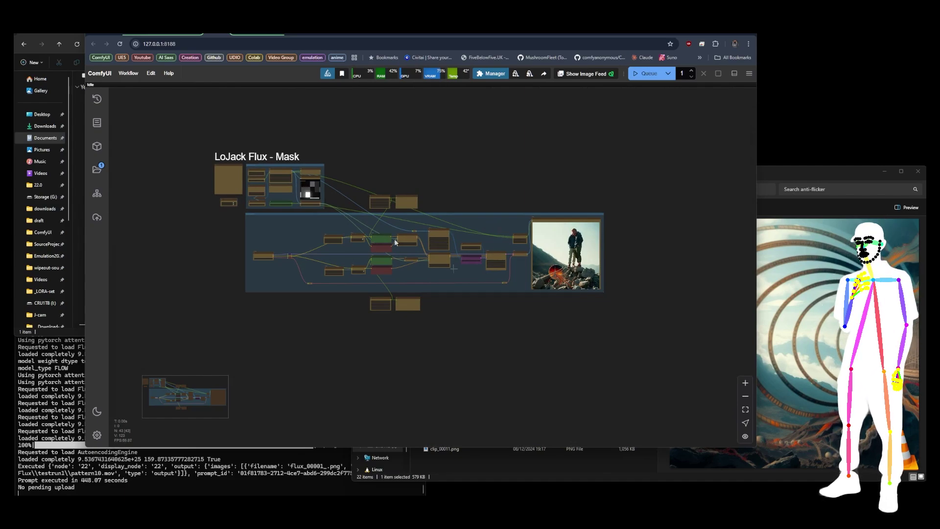
scroll(597, 216, up, 8)
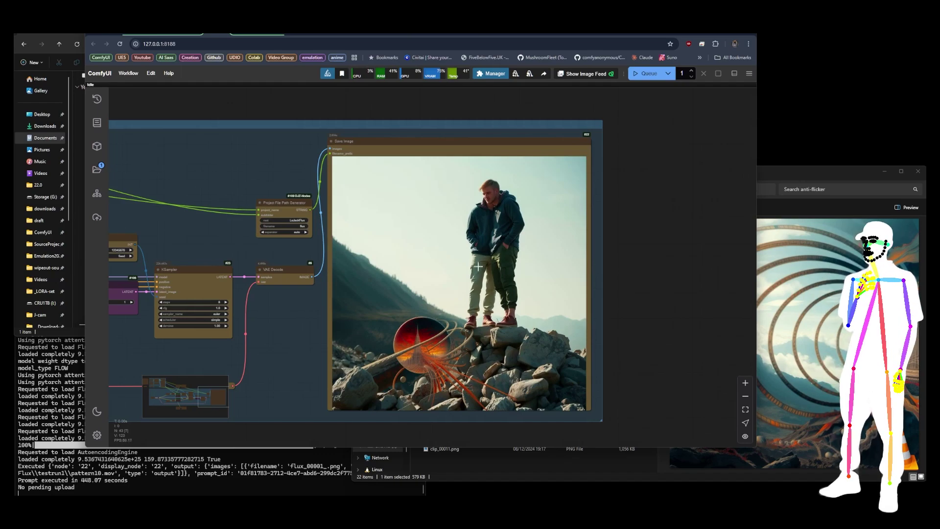
Step: Pan between the prompt nodes and the finished result image in the Mask graph
scroll(621, 222, down, 5)
drag(373, 345, 469, 280)
scroll(322, 260, up, 2)
scroll(322, 259, up, 6)
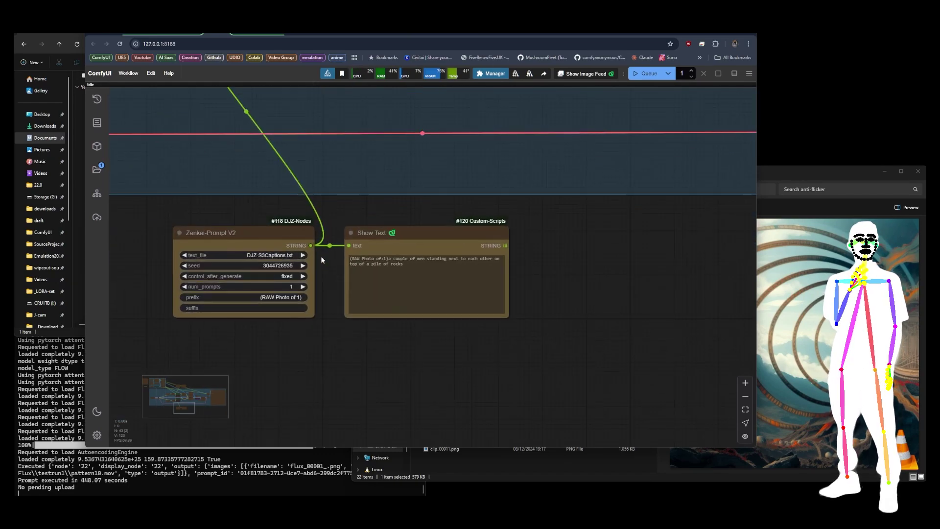
scroll(149, 286, down, 8)
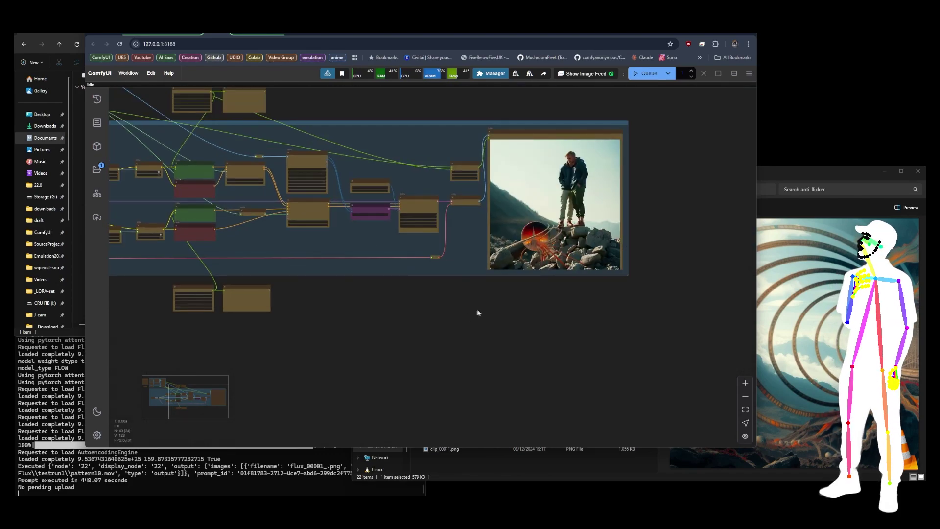
drag(475, 310, 363, 366)
scroll(456, 220, up, 6)
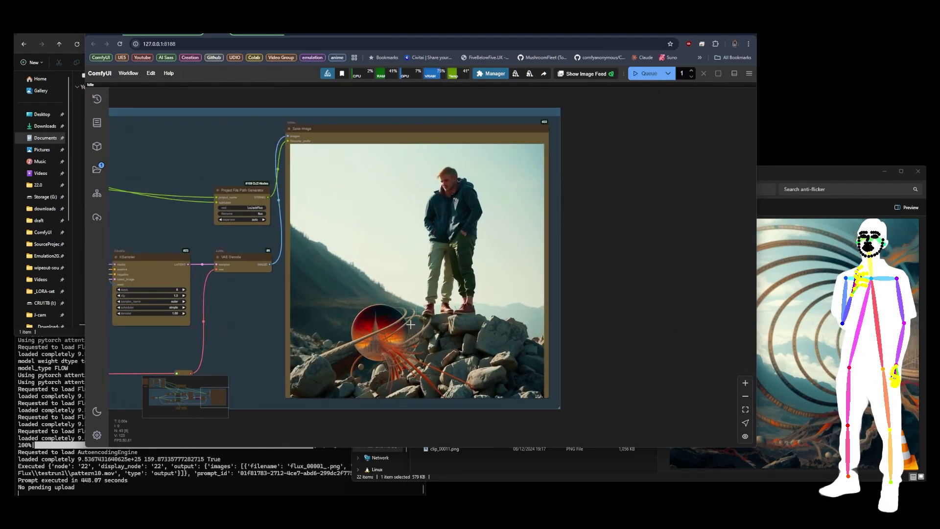
scroll(628, 301, down, 10)
Step: Look over the mask-loading nodes and the LoJack Flux - Mask title, then return to Civitai
drag(456, 196, 491, 157)
scroll(424, 195, up, 8)
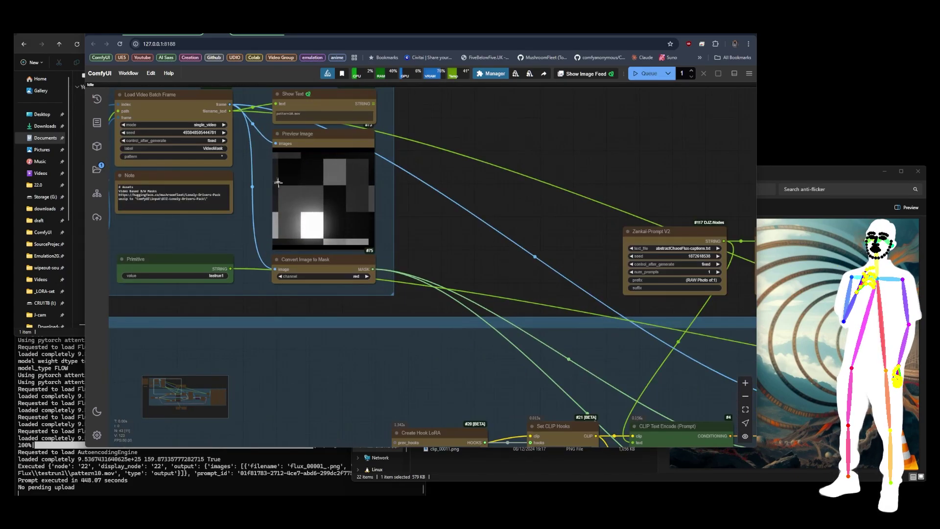
scroll(274, 177, down, 8)
drag(567, 202, 553, 189)
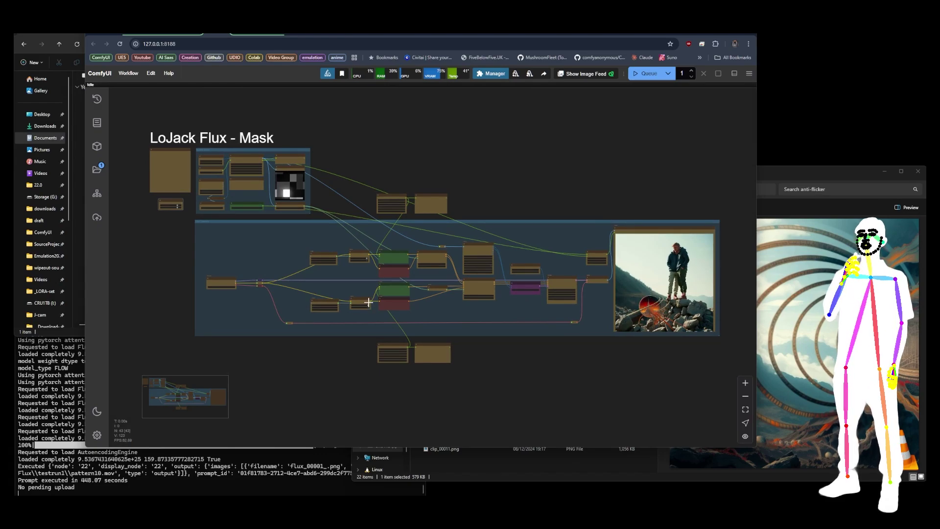
scroll(304, 265, up, 5)
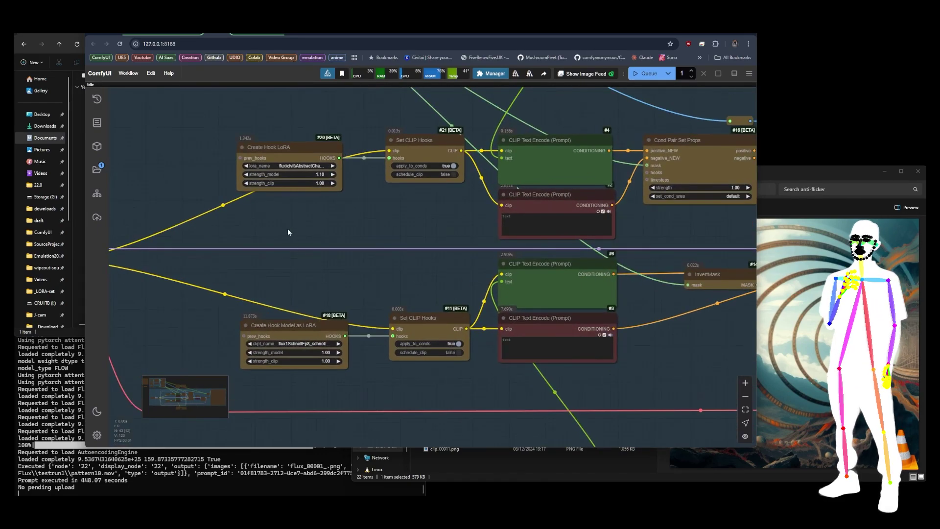
scroll(161, 240, down, 8)
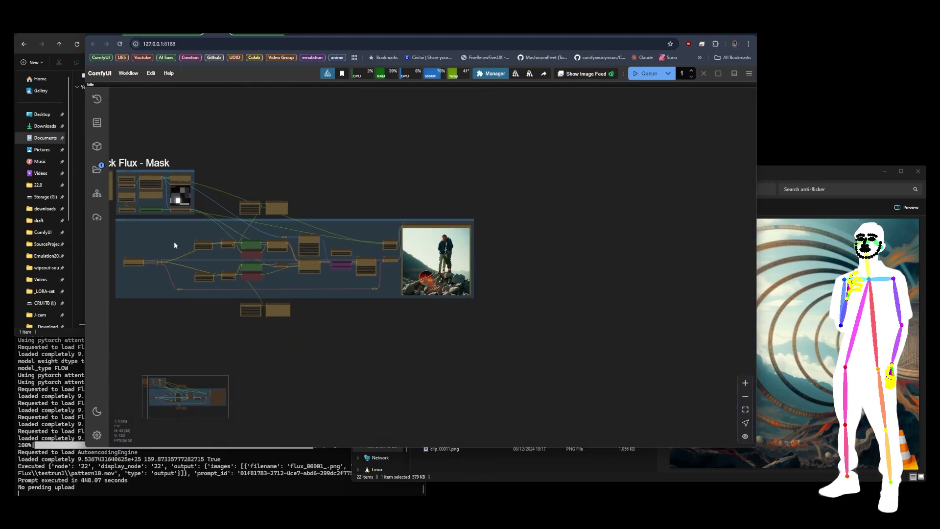
drag(527, 243, 660, 244)
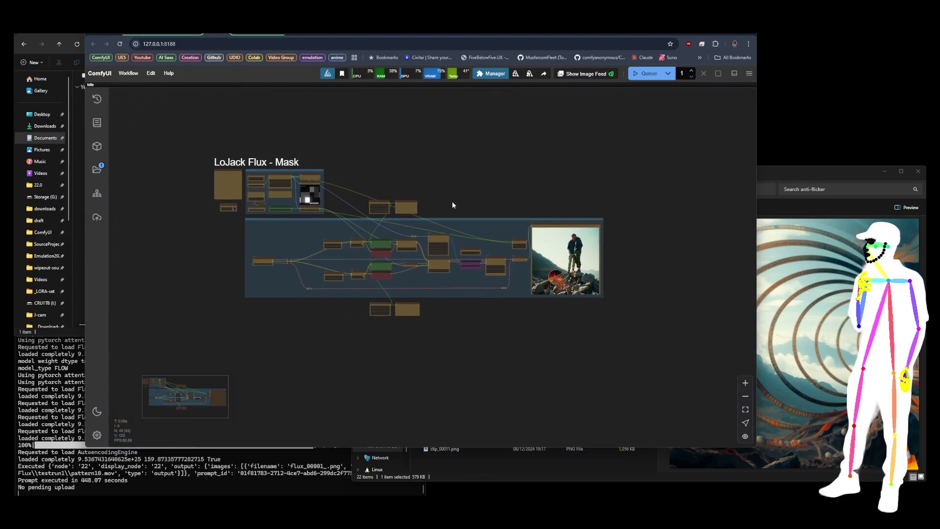
scroll(453, 201, up, 3)
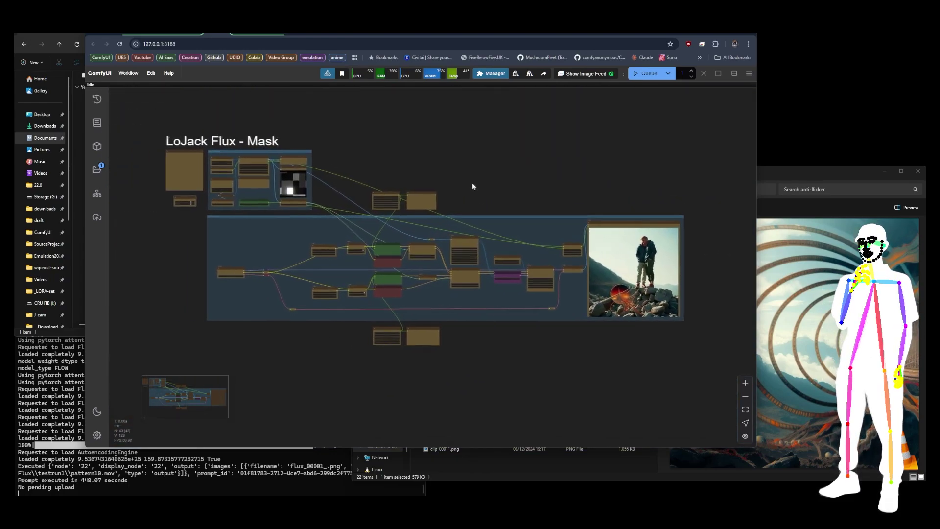
scroll(480, 183, up, 2)
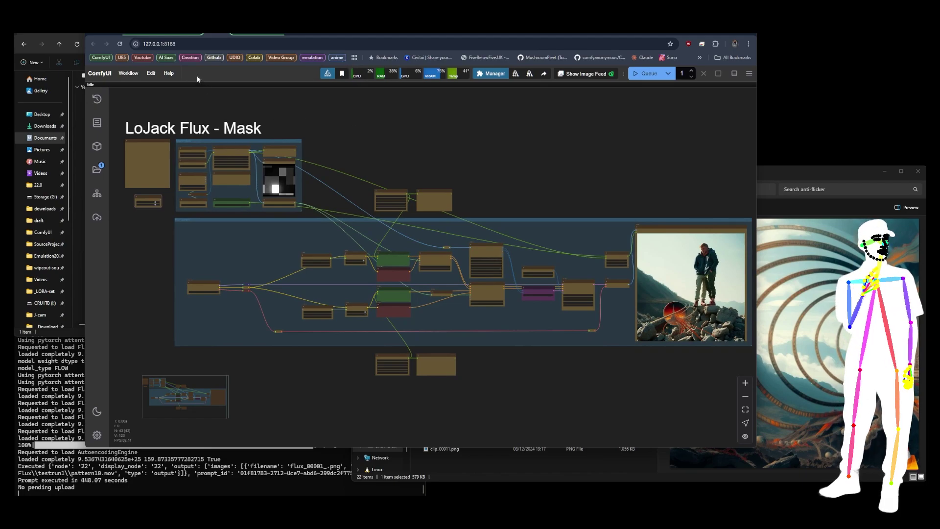
key(ctrl+Tab)
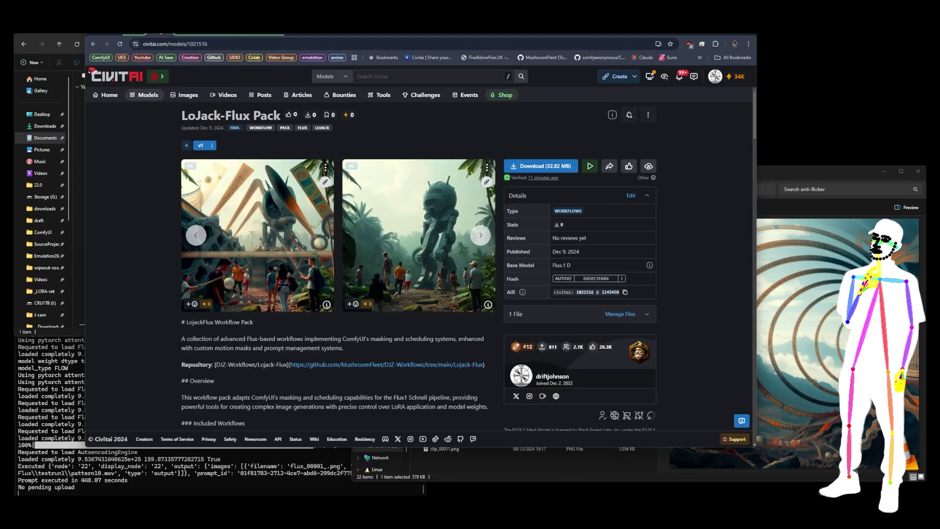